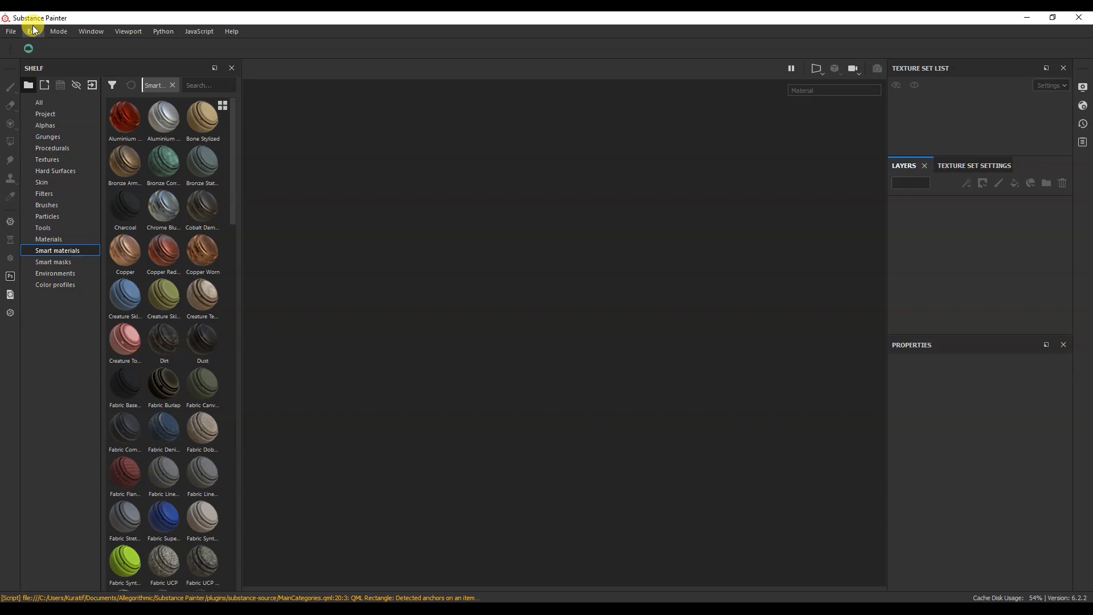
Create a new project from the PreviewSphere.obj mesh with a document resolution of 4096
click(11, 30)
click(23, 44)
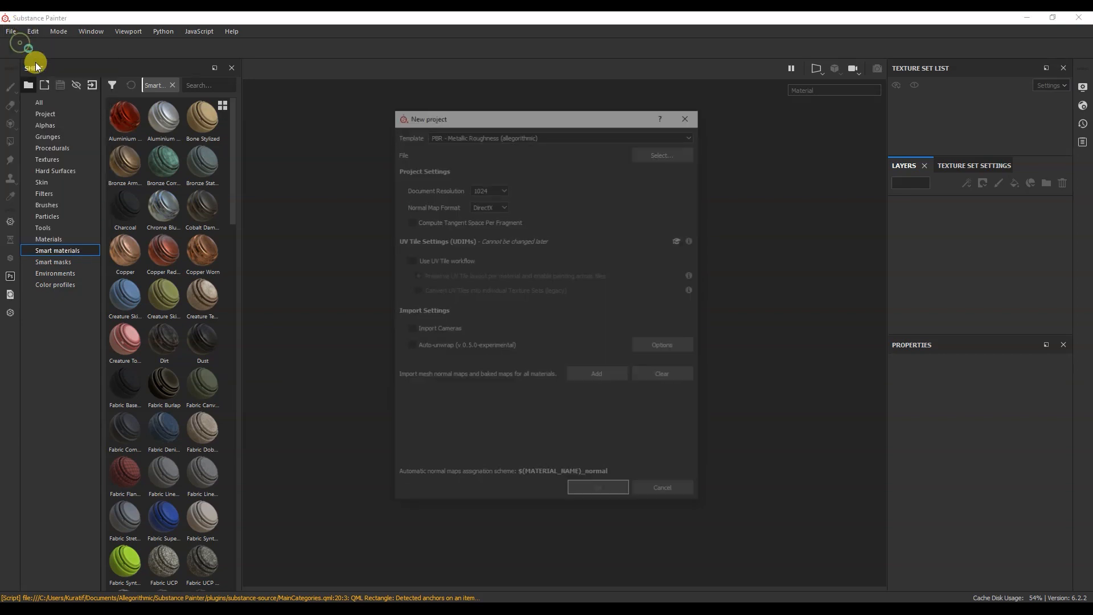
click(488, 188)
click(484, 234)
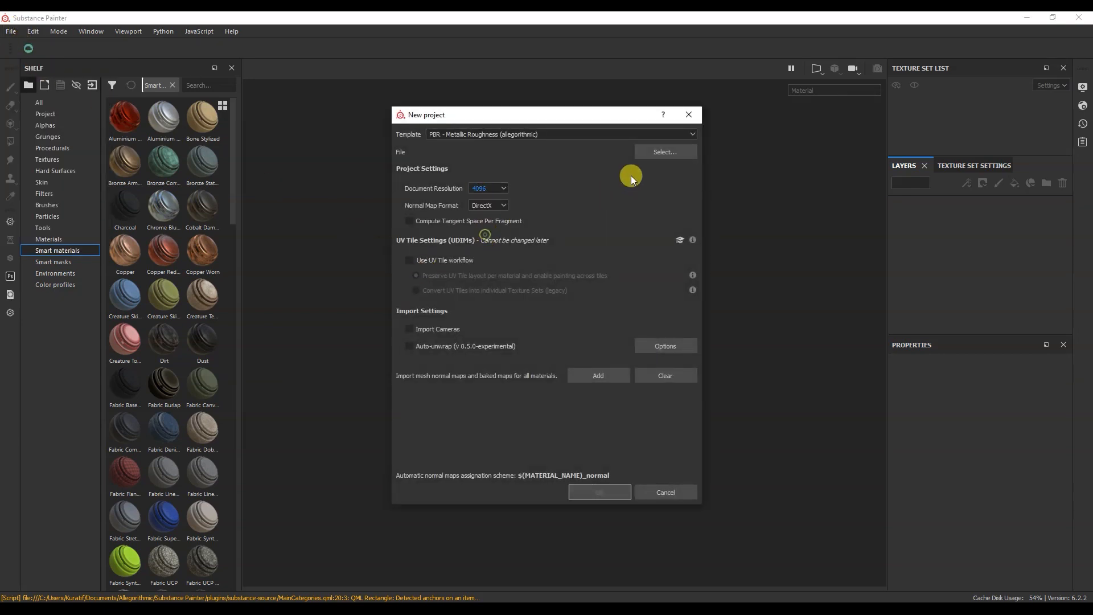
click(651, 152)
double_click(834, 214)
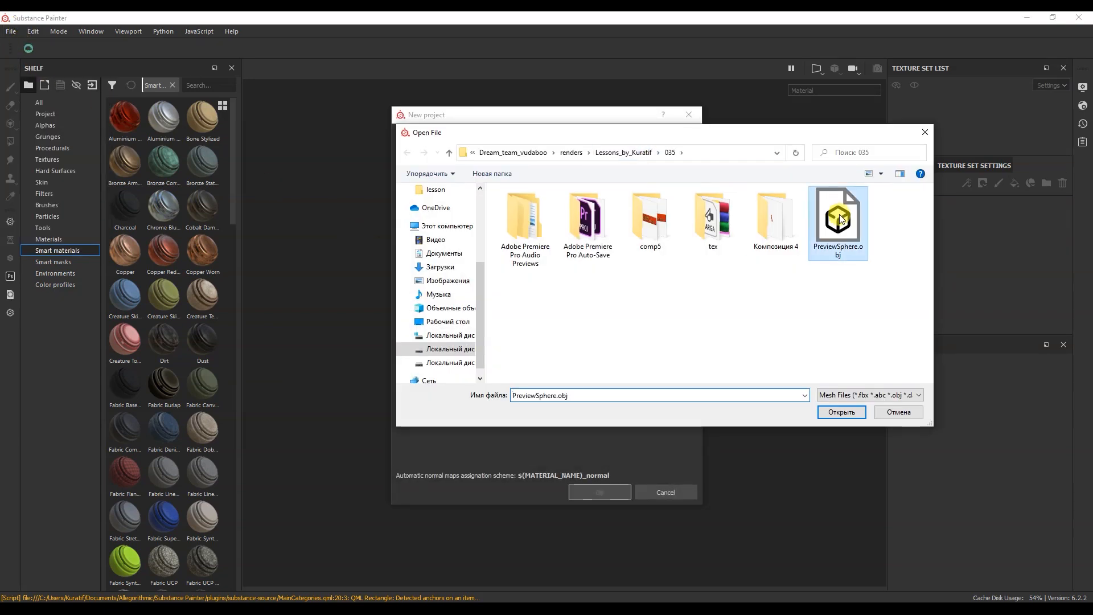
click(599, 492)
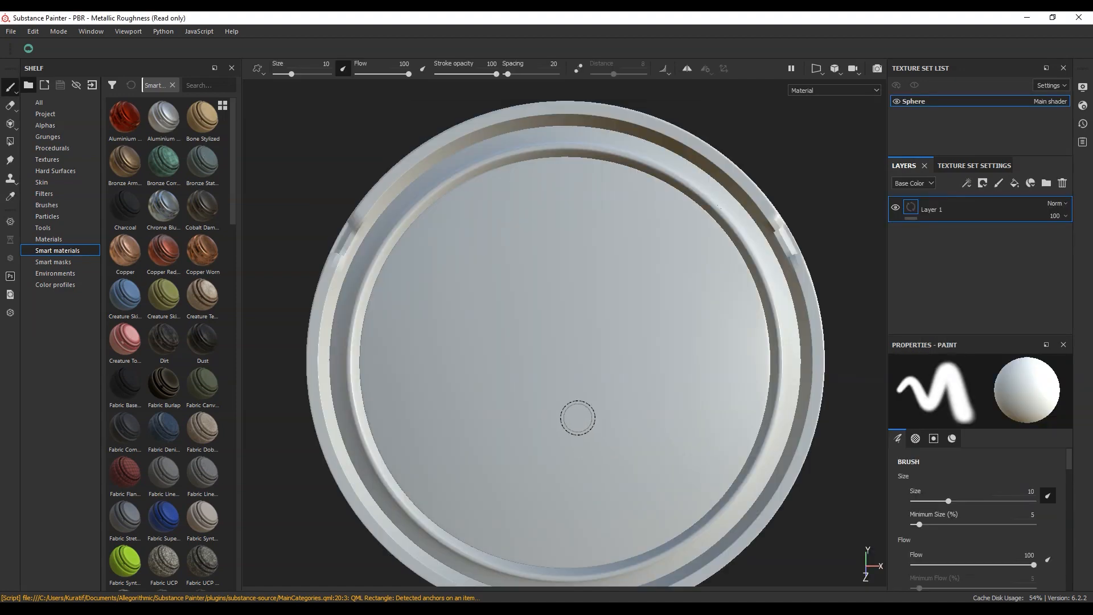
Turn on environment shadows for the viewport and set the shadows opacity to 30
scroll(578, 418, down, 6)
alt+drag(559, 426, 649, 391)
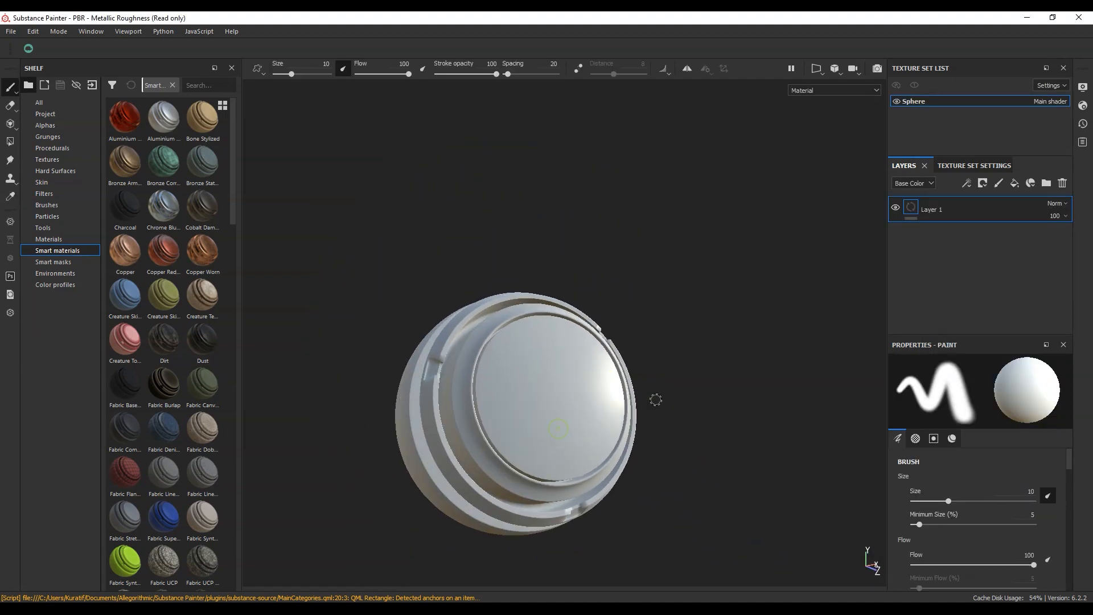
alt+middle_drag(542, 397, 550, 323)
alt+drag(550, 322, 555, 356)
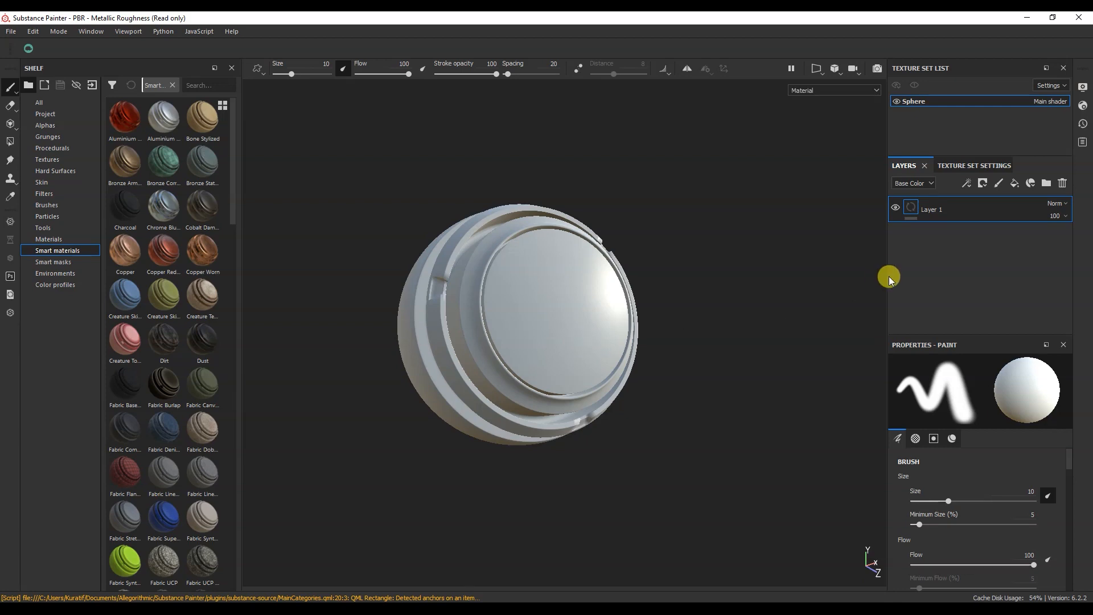
click(1083, 86)
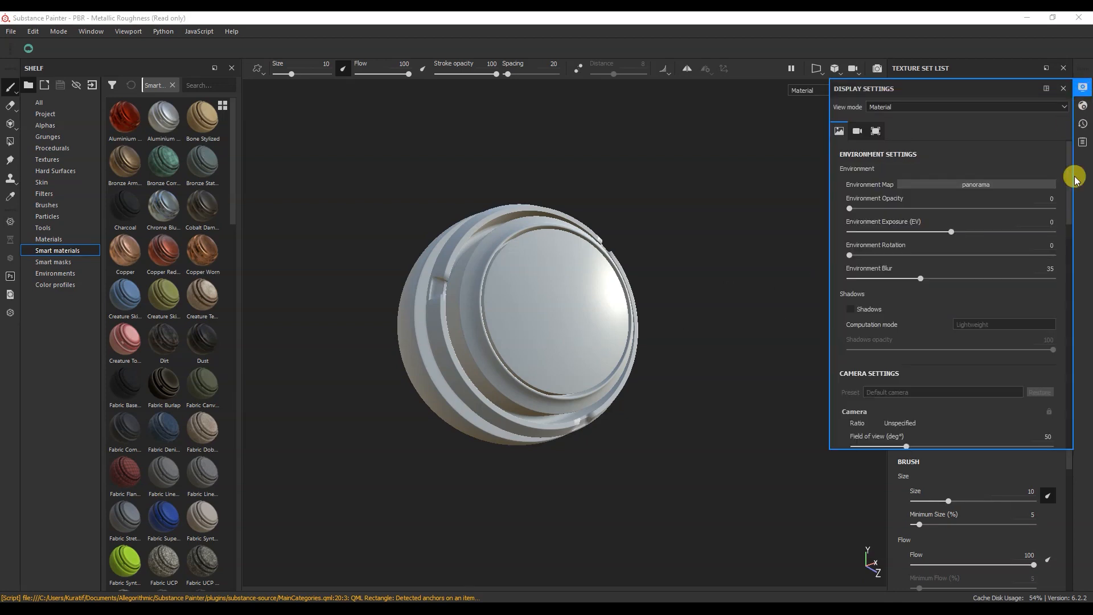
click(863, 310)
drag(1003, 347, 909, 350)
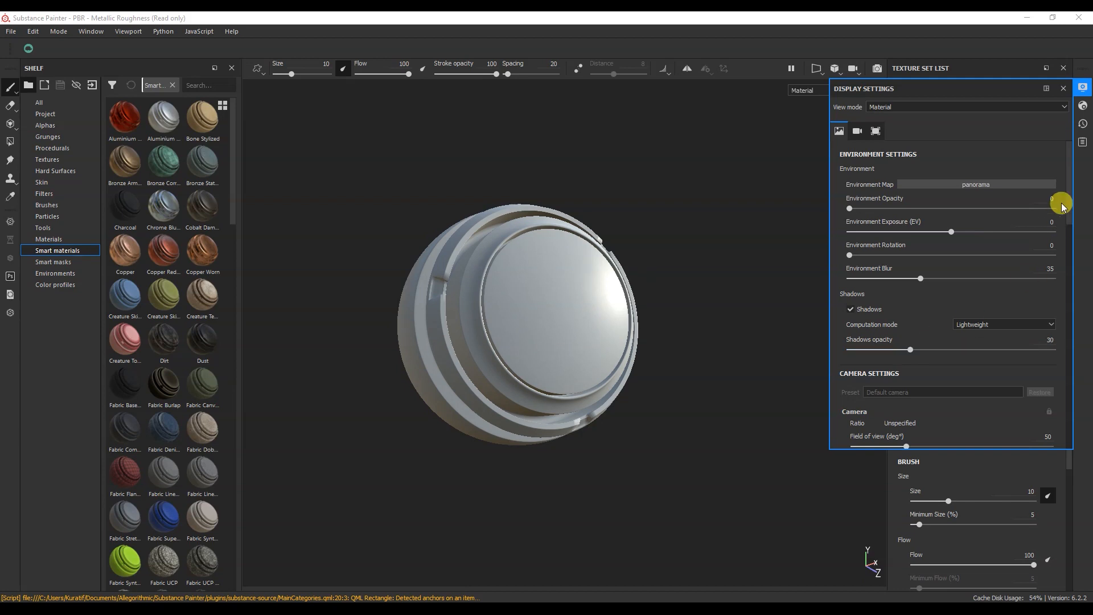
Activate temporal anti-aliasing for the viewport and close the display settings
drag(1067, 186, 1039, 317)
click(867, 289)
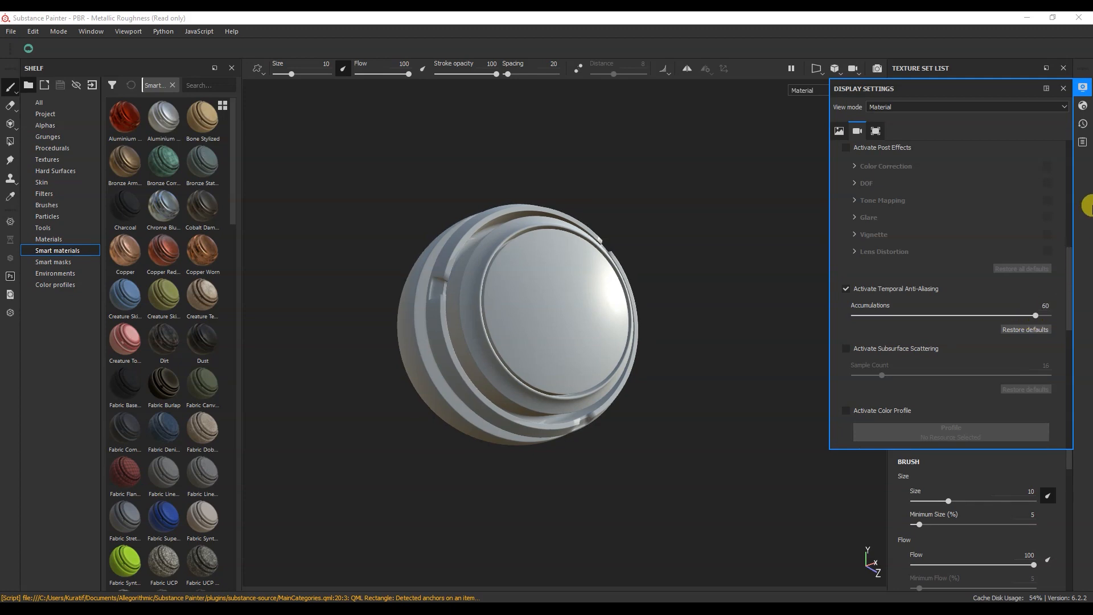
click(1083, 87)
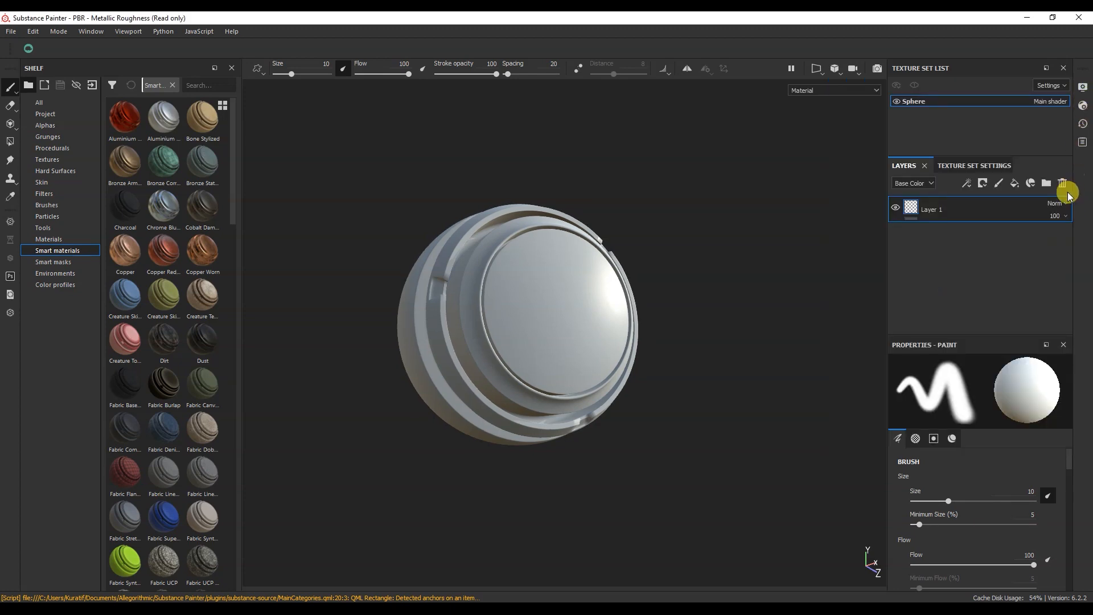
Bake all mesh maps for the sphere at output size 4096 with diffusion on, using the low poly mesh as high poly mesh
click(963, 166)
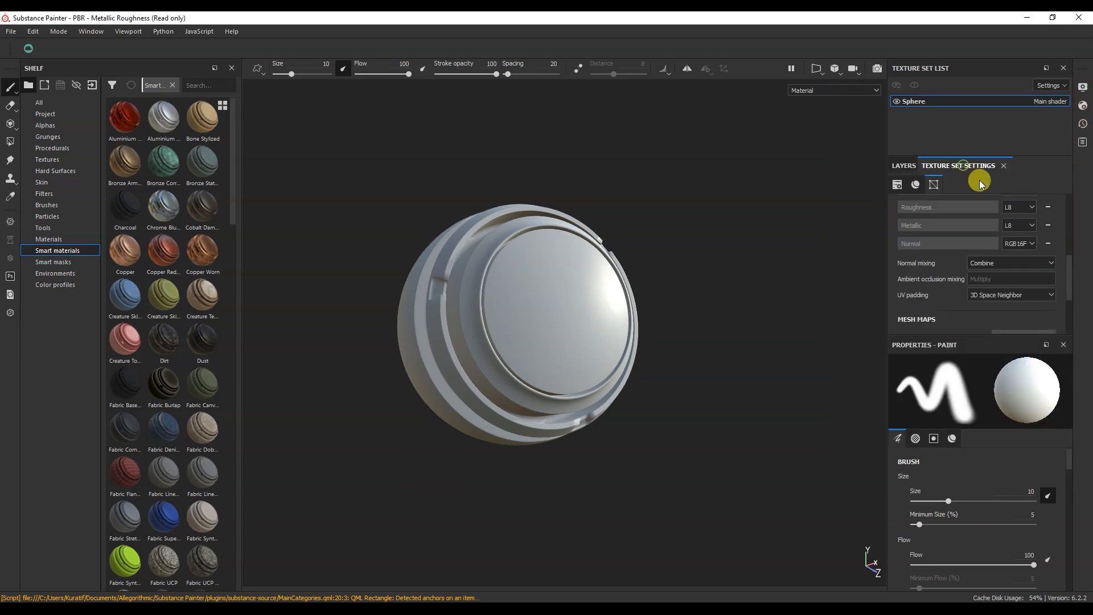
drag(1004, 340, 1005, 447)
click(1016, 344)
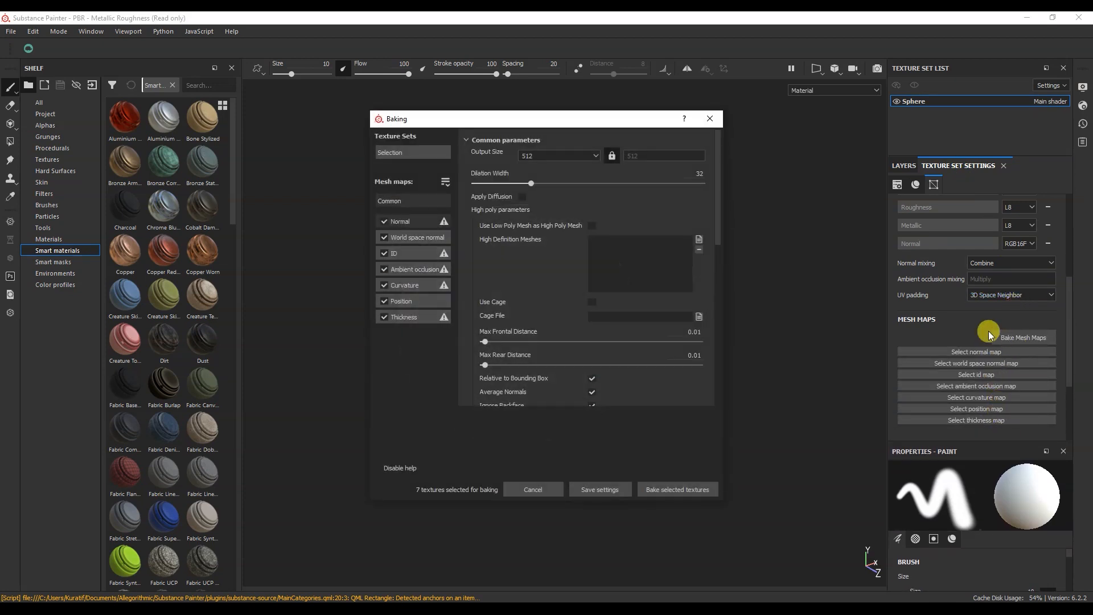
click(581, 155)
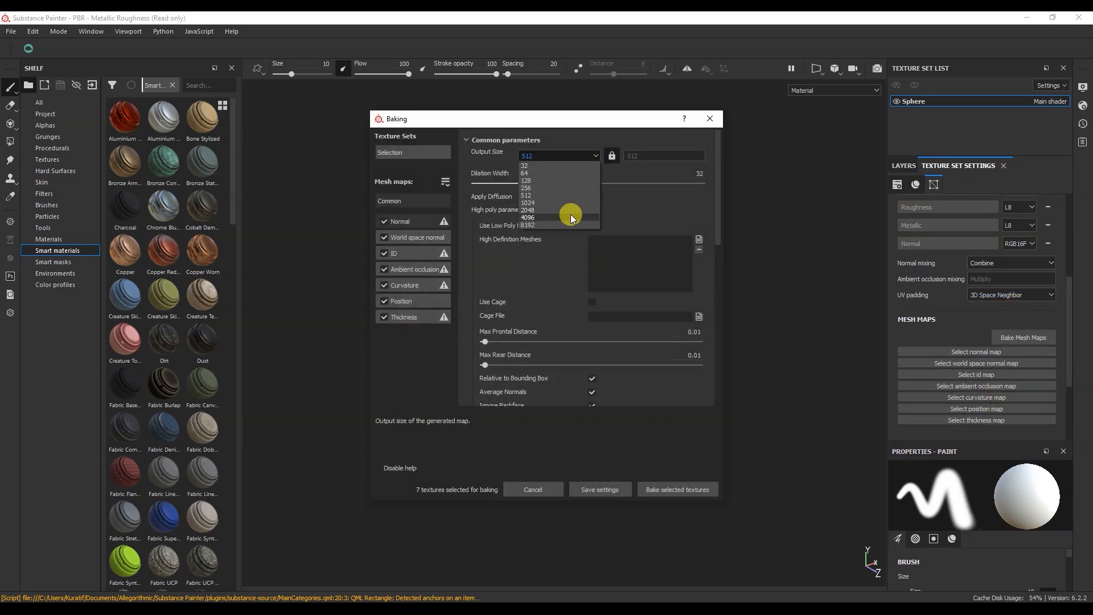
click(570, 217)
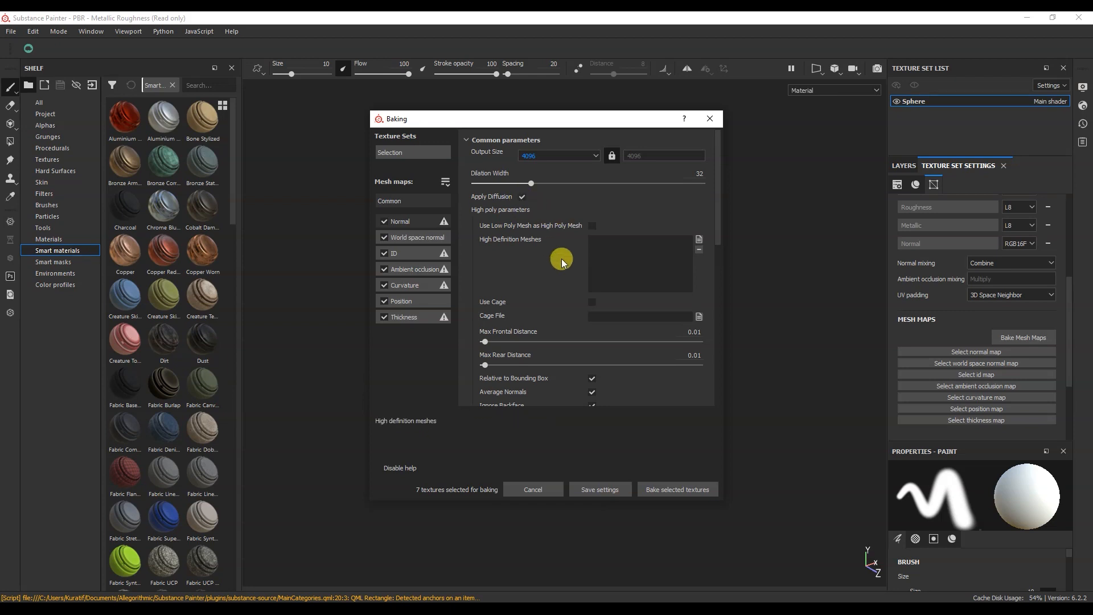
click(593, 226)
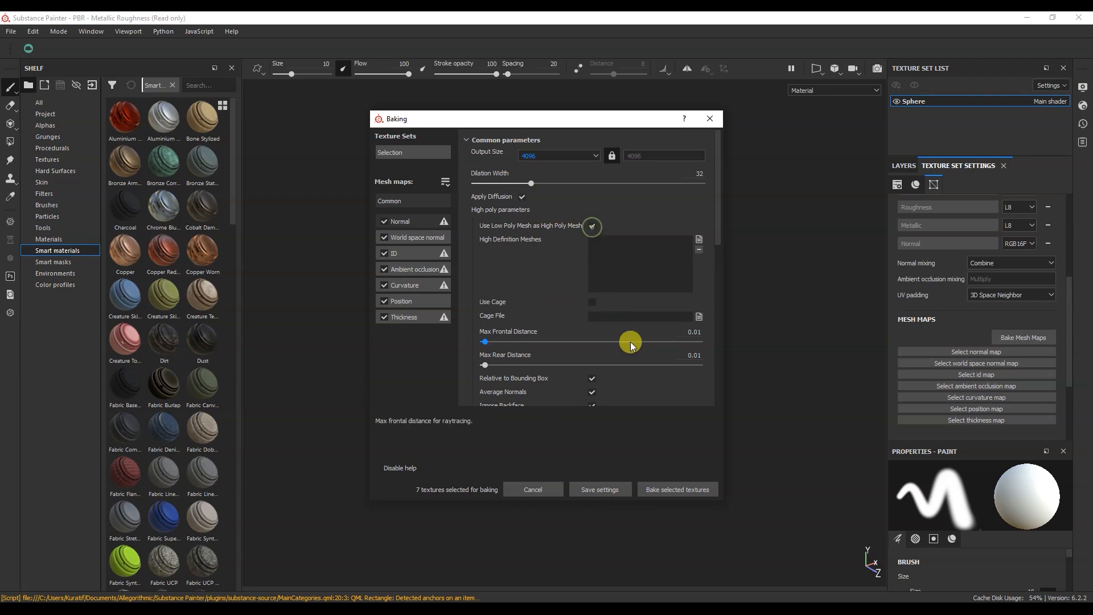
click(677, 489)
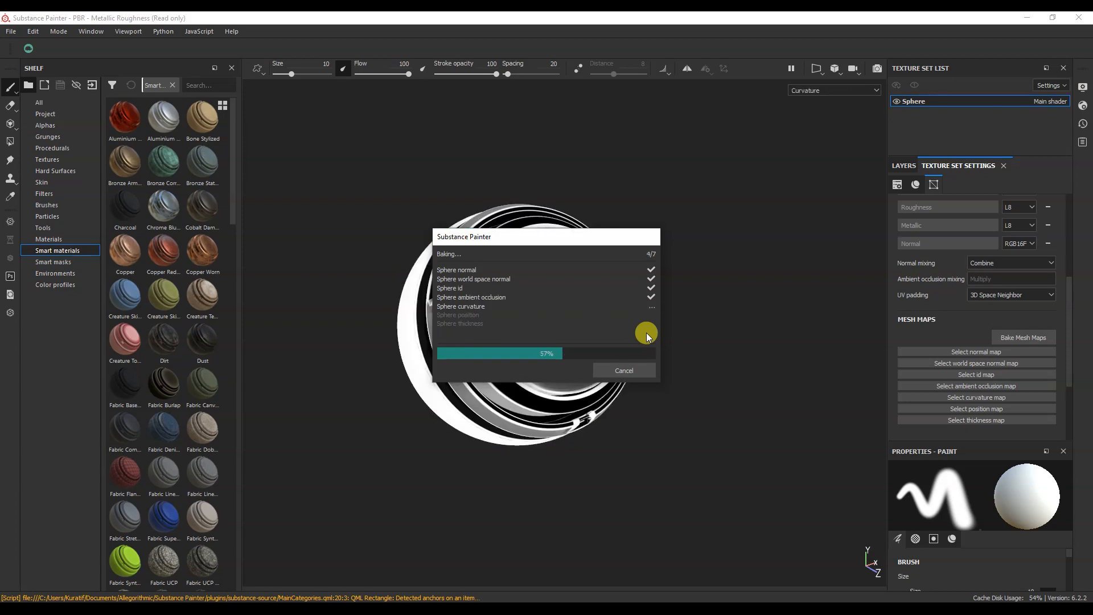
click(624, 369)
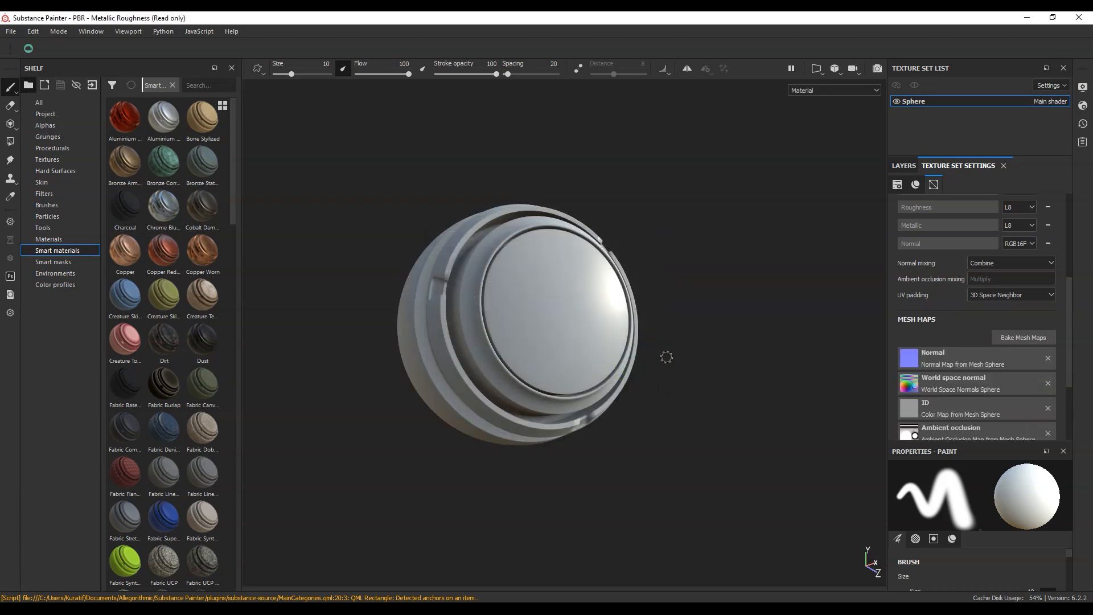
Delete the default Layer 1 and add a fill layer named Base in its place
click(904, 165)
alt+drag(584, 290, 582, 321)
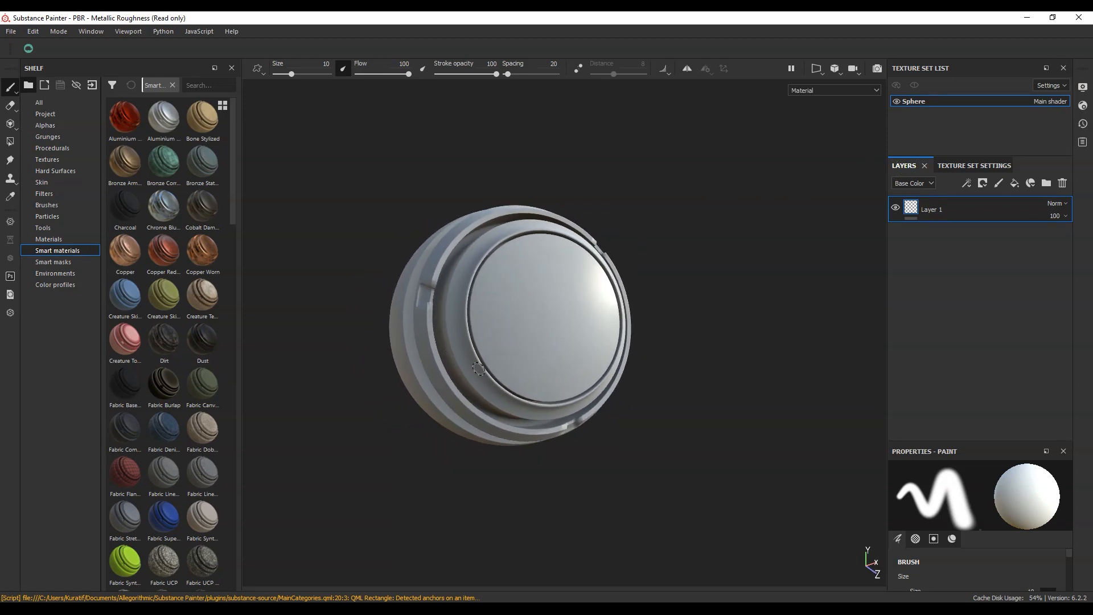
click(1062, 183)
drag(977, 440, 989, 336)
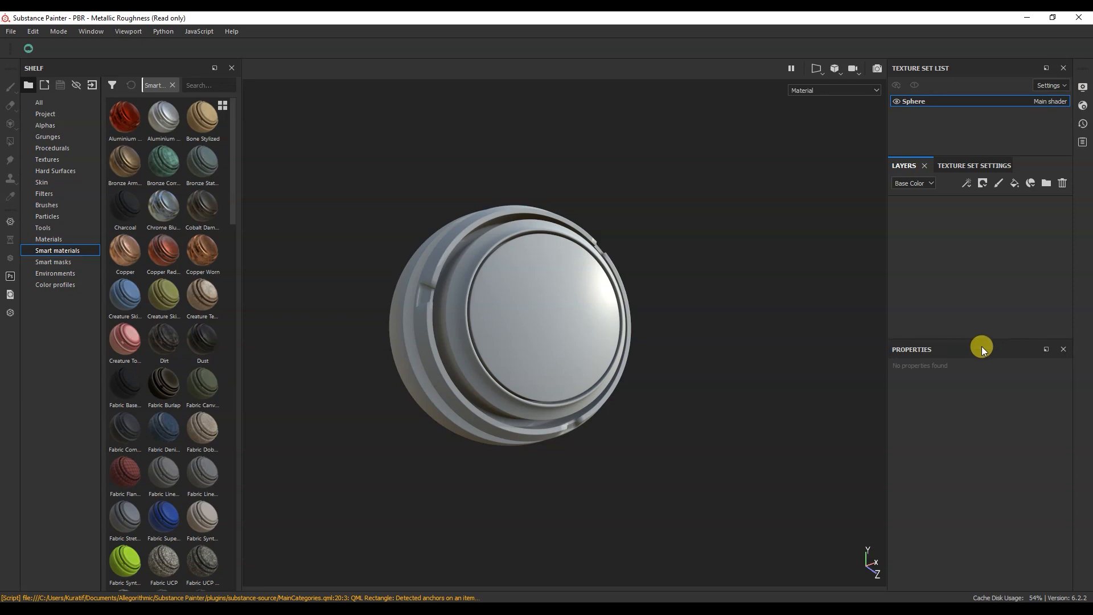
click(1014, 184)
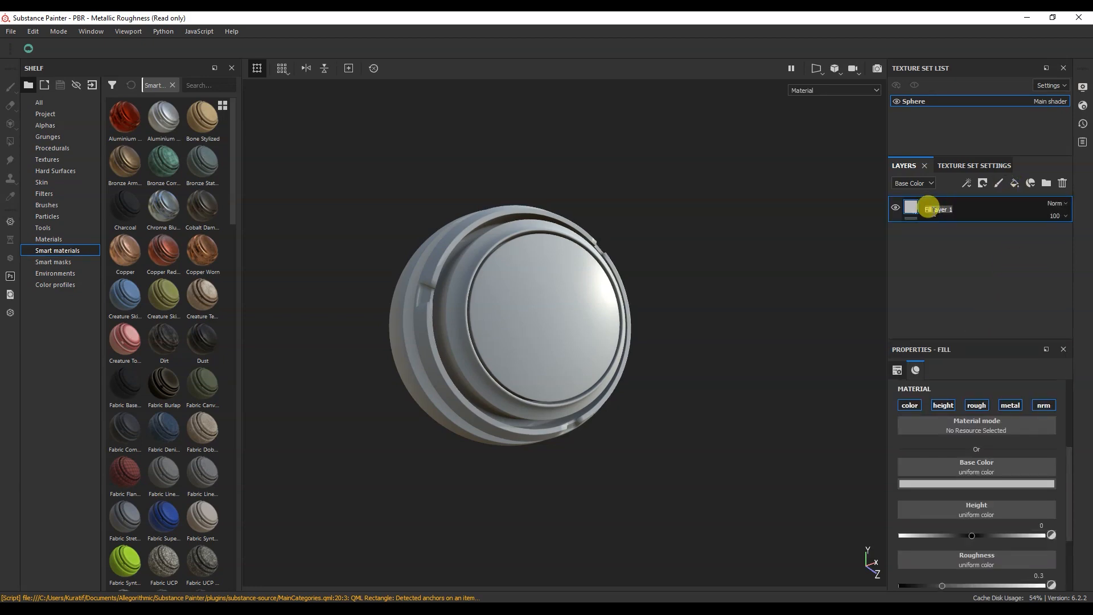
key(Return)
Set the Base layer's base color to R 0.034, G 0.520, B 0.531
drag(1069, 477, 1071, 496)
click(987, 447)
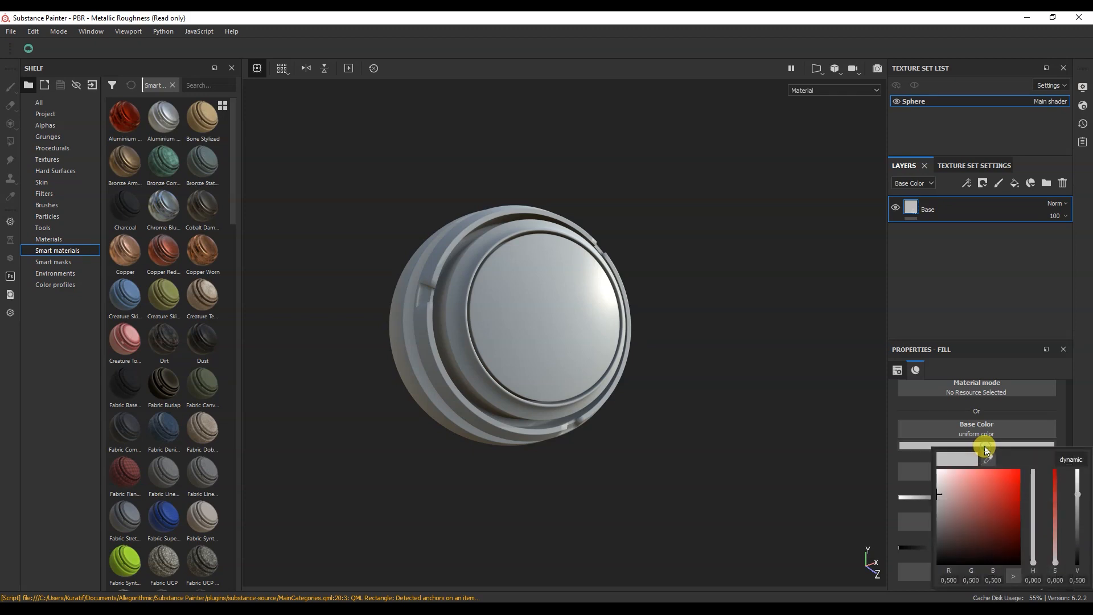
click(955, 581)
key(BackSpace)
key(BackSpace)
key(BackSpace)
text(0)
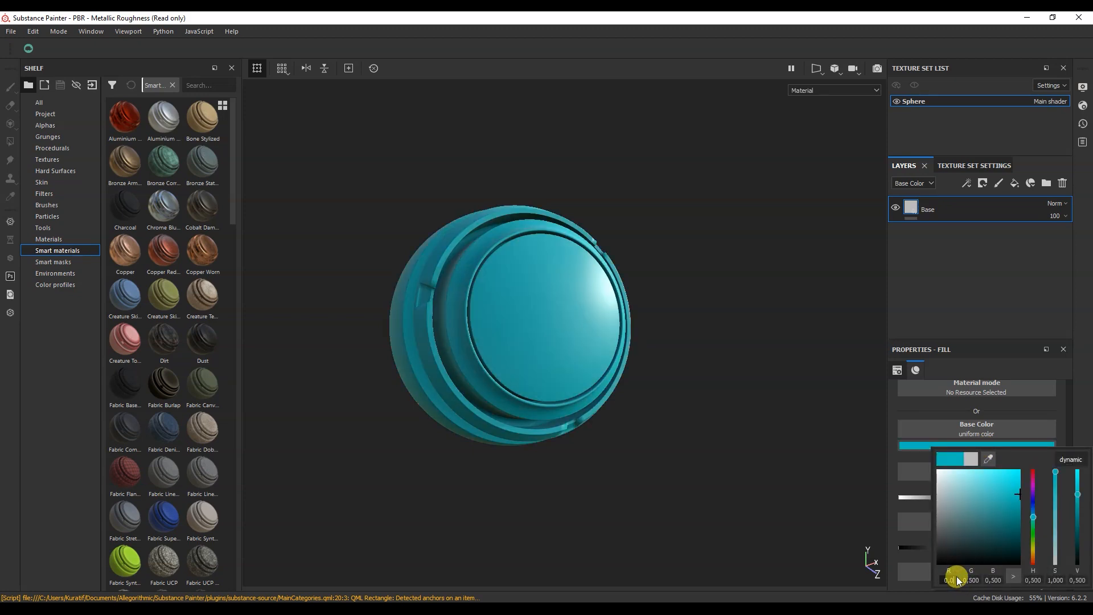
text(34)
key(Return)
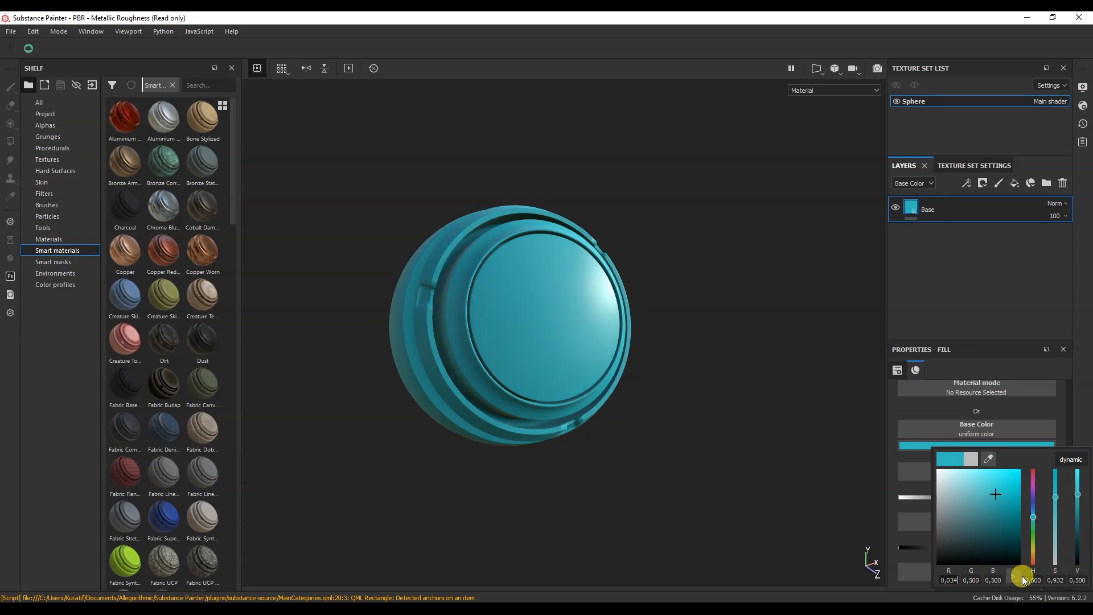
key(BackSpace)
key(BackSpace)
text(2)
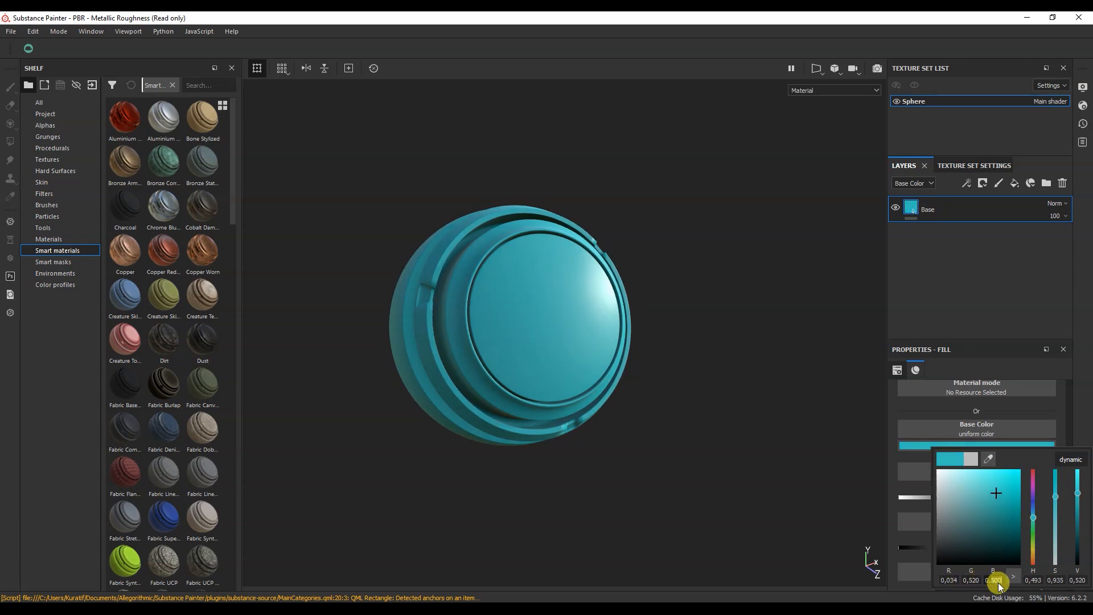
key(BackSpace)
key(BackSpace)
text(31)
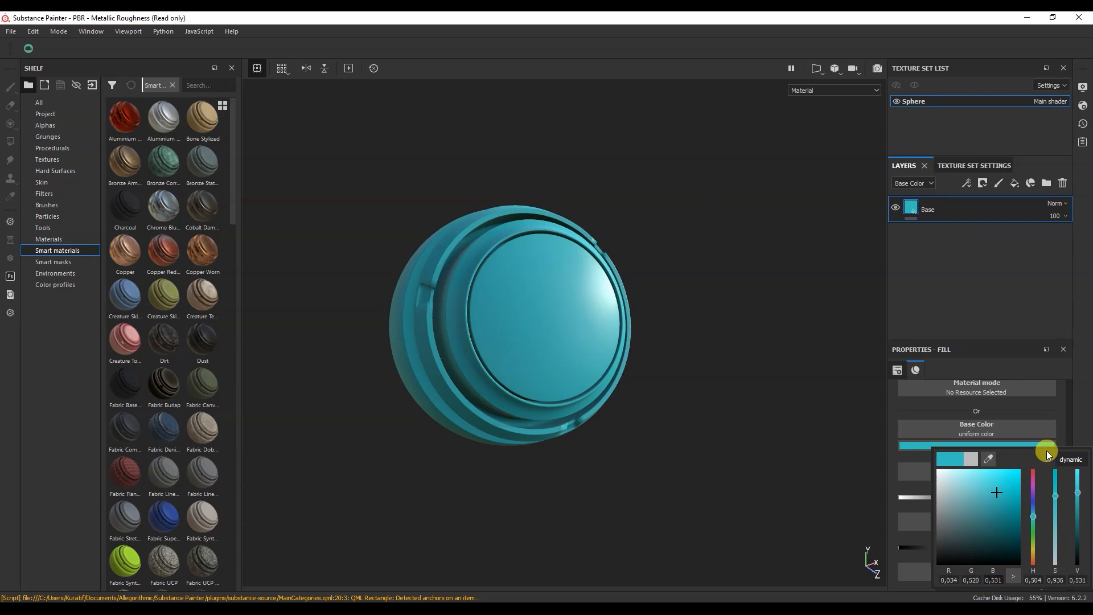
click(1066, 418)
Raise the Base layer's roughness to 1
drag(1067, 471, 1020, 541)
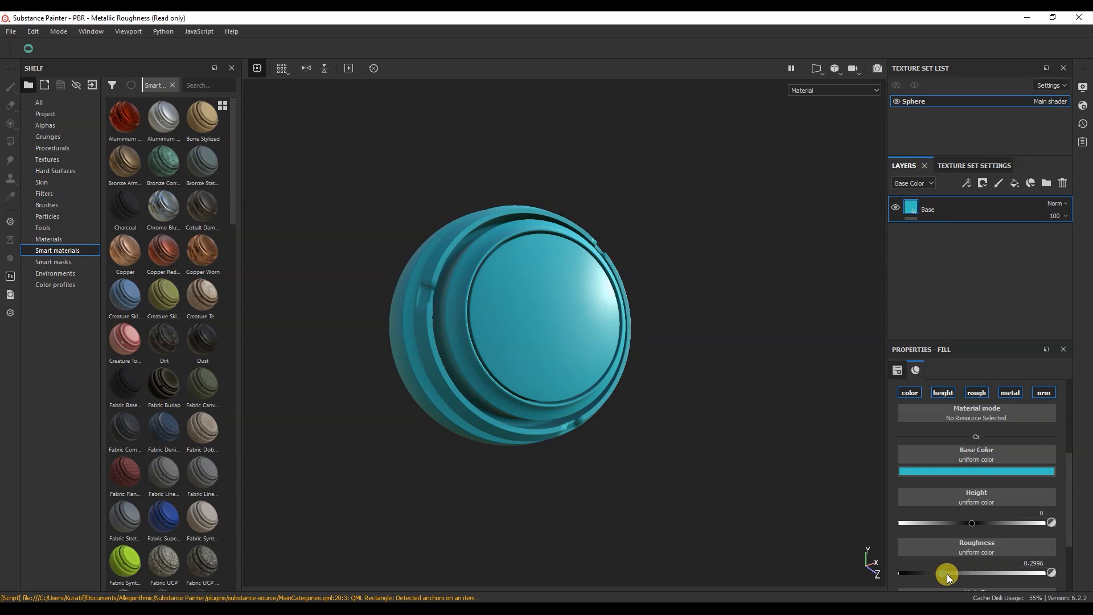
drag(944, 574, 1088, 576)
alt+drag(546, 386, 517, 364)
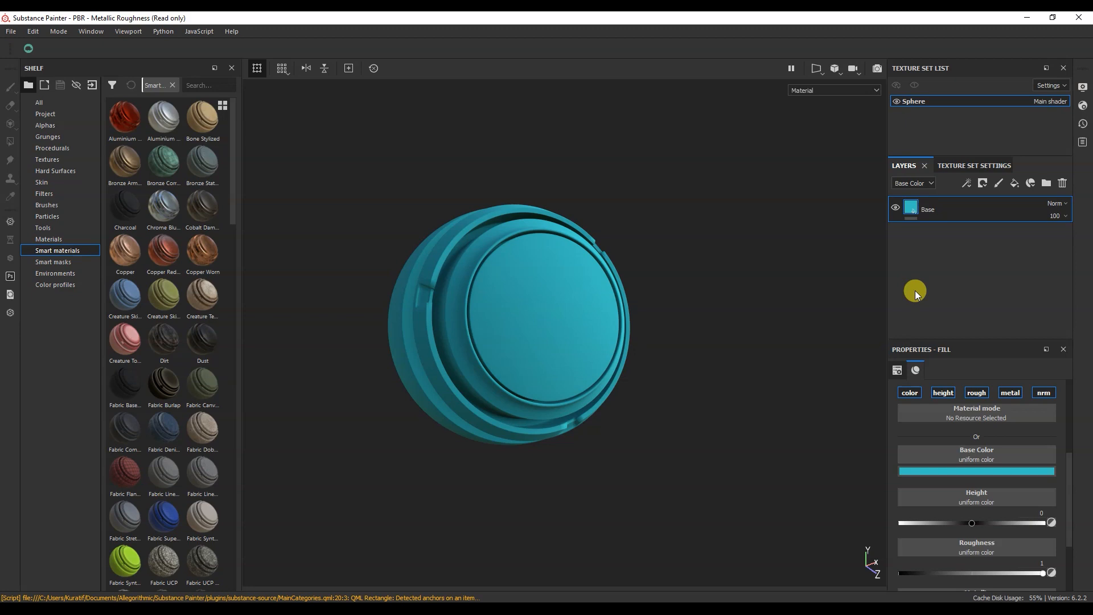
Add a fill layer named AO above the Base layer and give it a black mask
click(1016, 185)
text(AC)
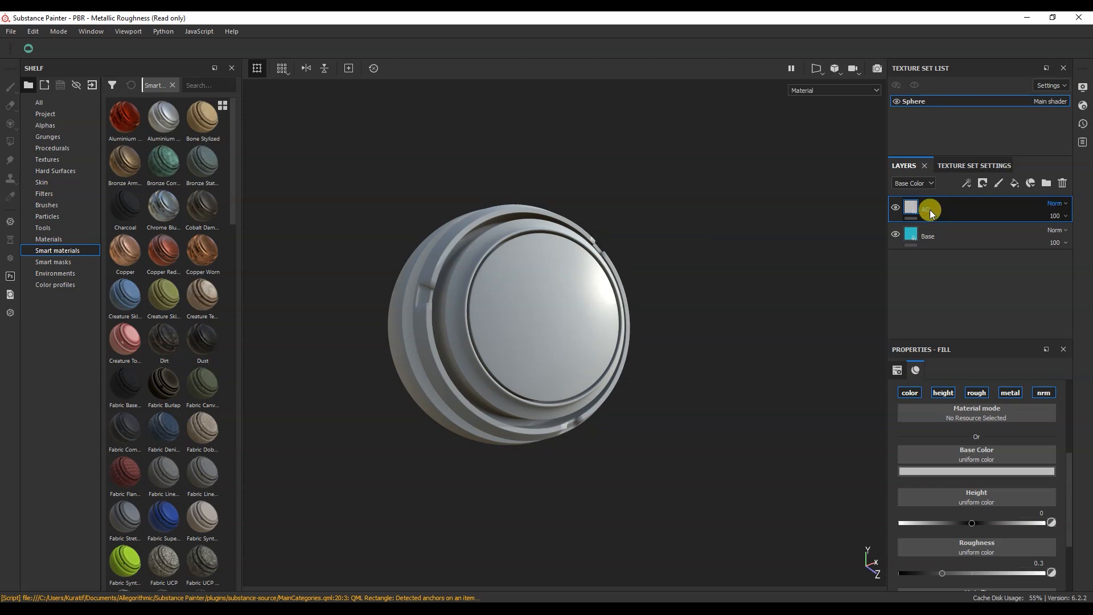
right_click(908, 204)
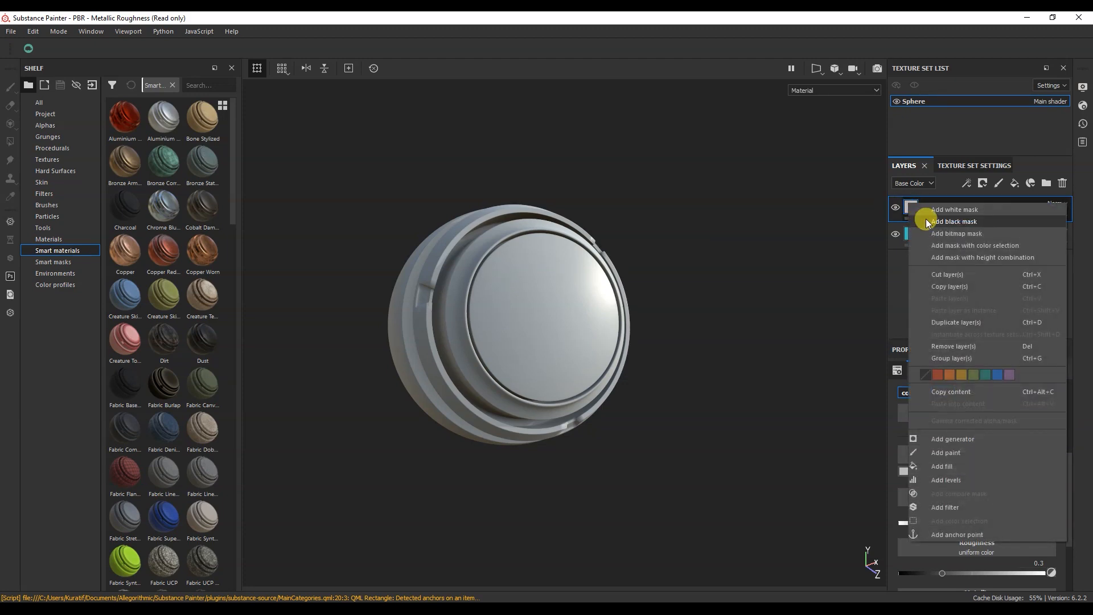
click(926, 221)
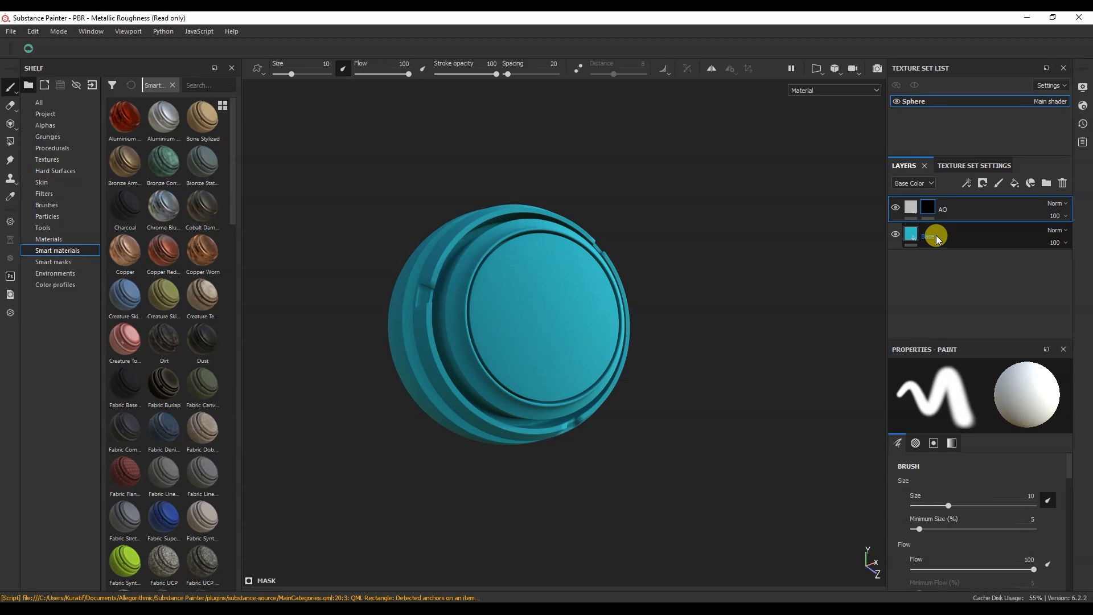
Add an Ambient Occlusion generator to the AO layer's mask and check the effect on the sphere under changed lighting
right_click(928, 208)
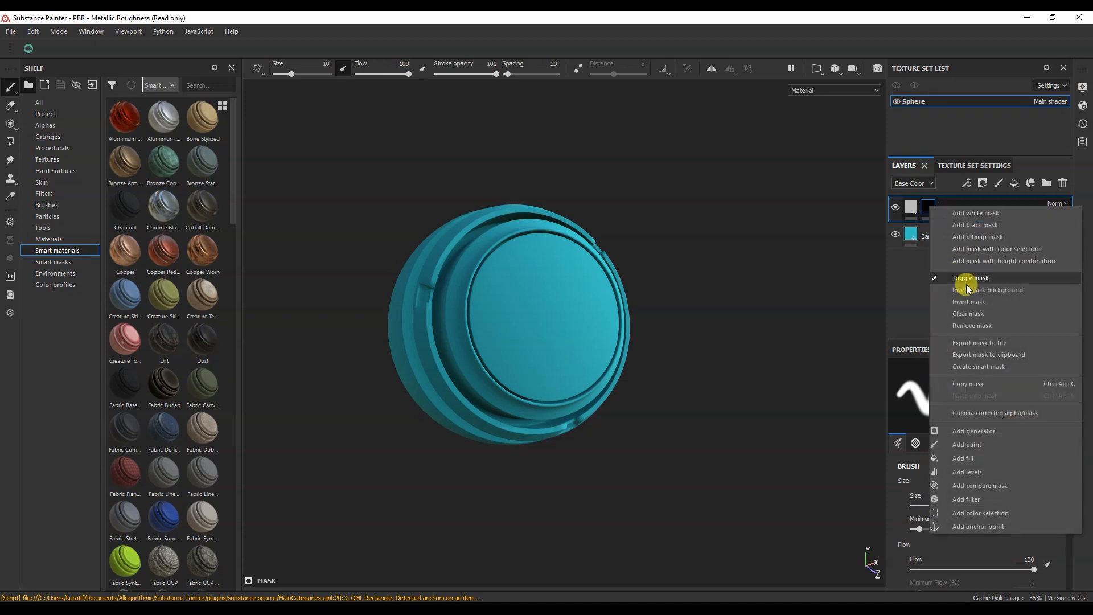
click(1005, 431)
click(992, 397)
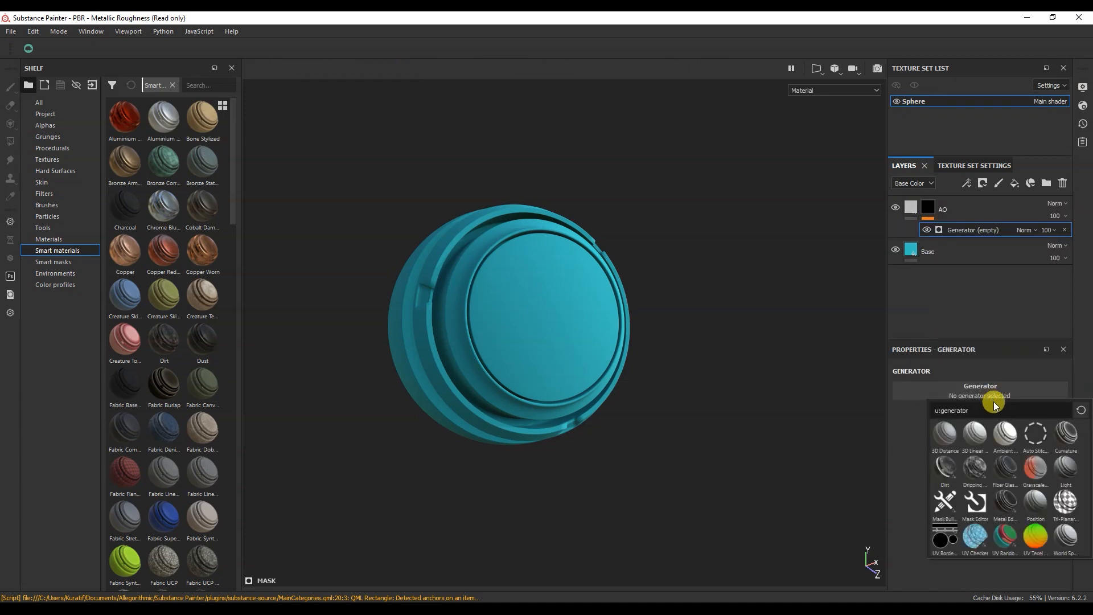
click(1003, 437)
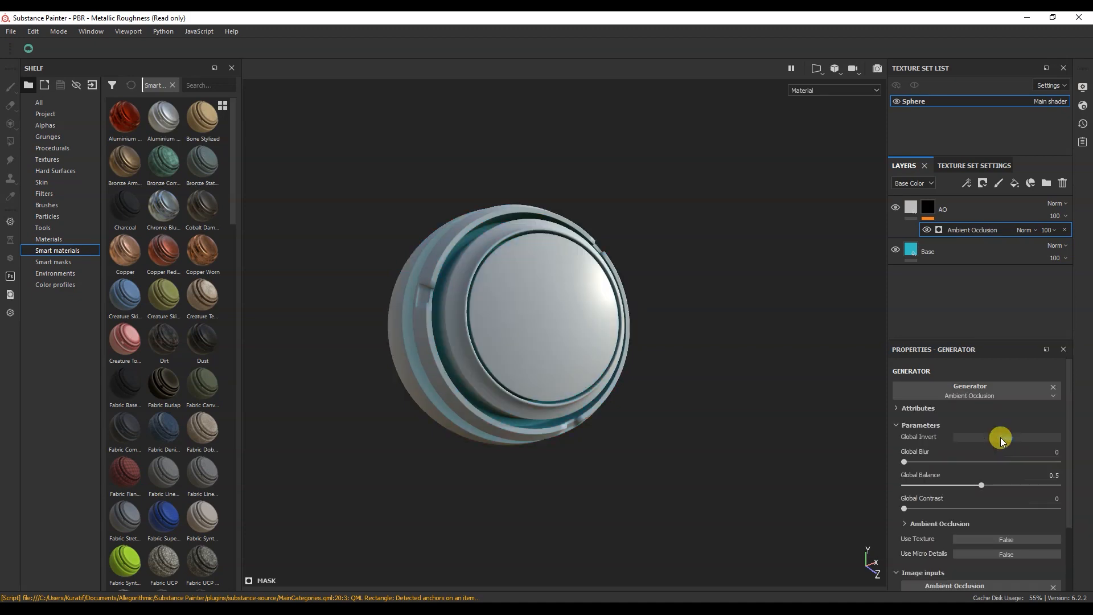
alt+drag(528, 386, 525, 325)
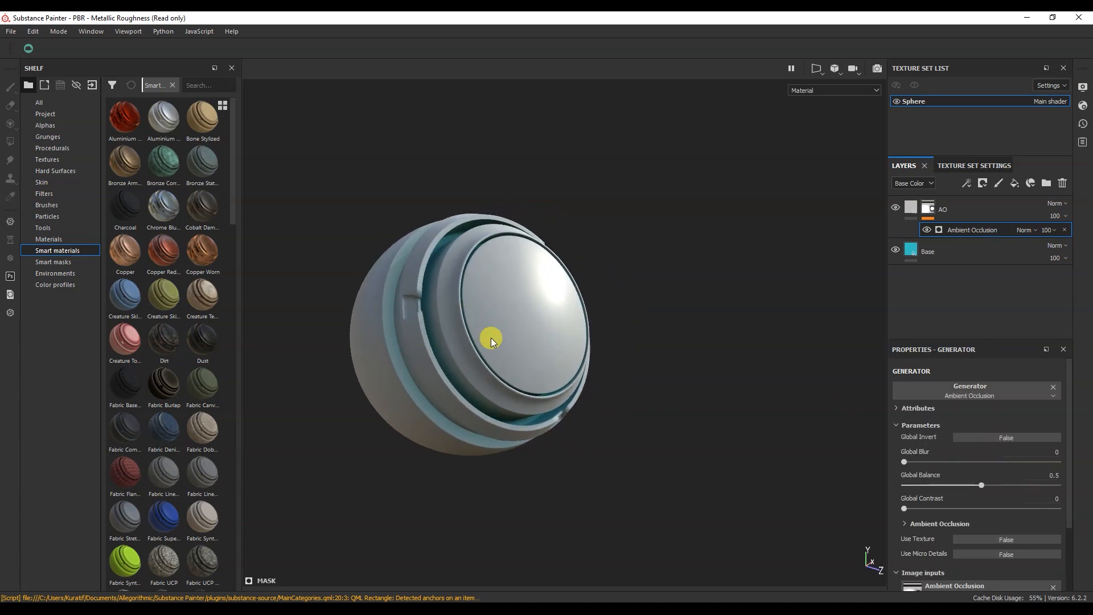
shift+right_drag(515, 335, 513, 335)
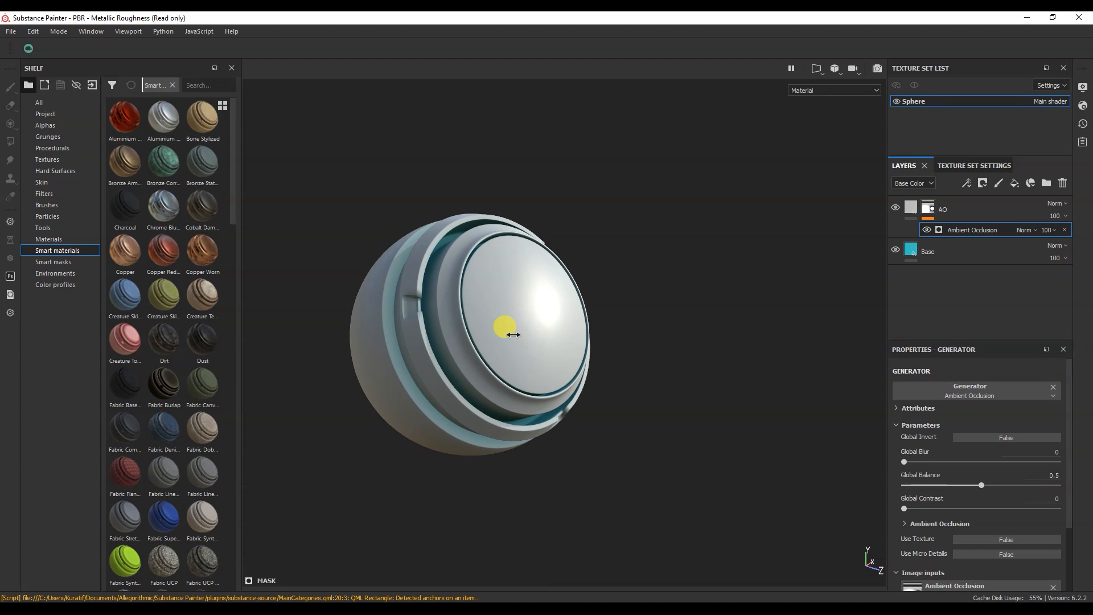
Turn on Global Invert for the Ambient Occlusion generator and limit the AO layer's material to the color channel only
click(1023, 437)
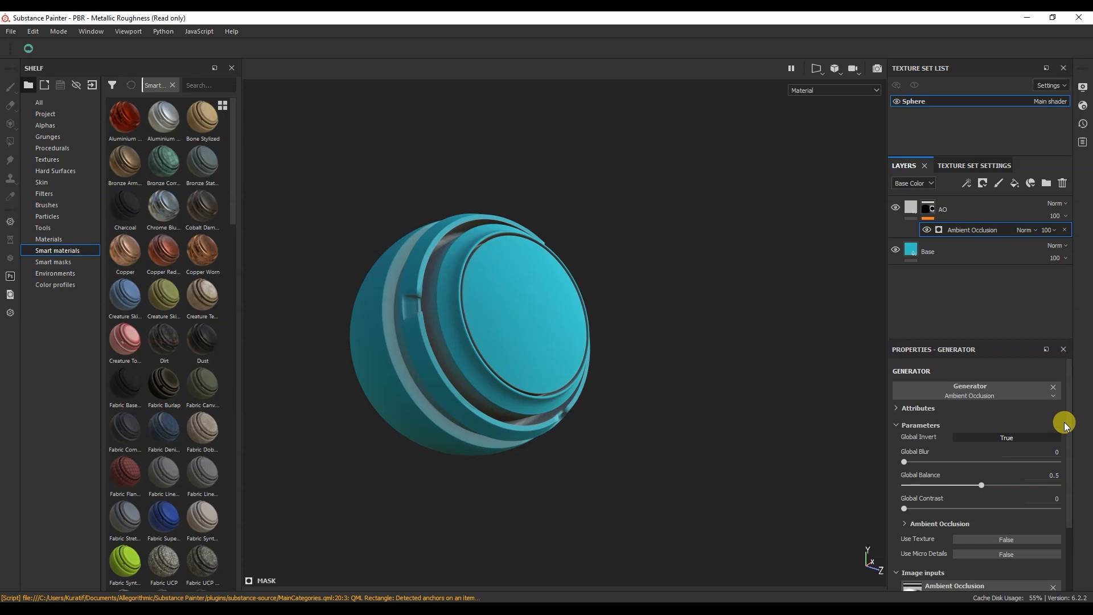
click(913, 212)
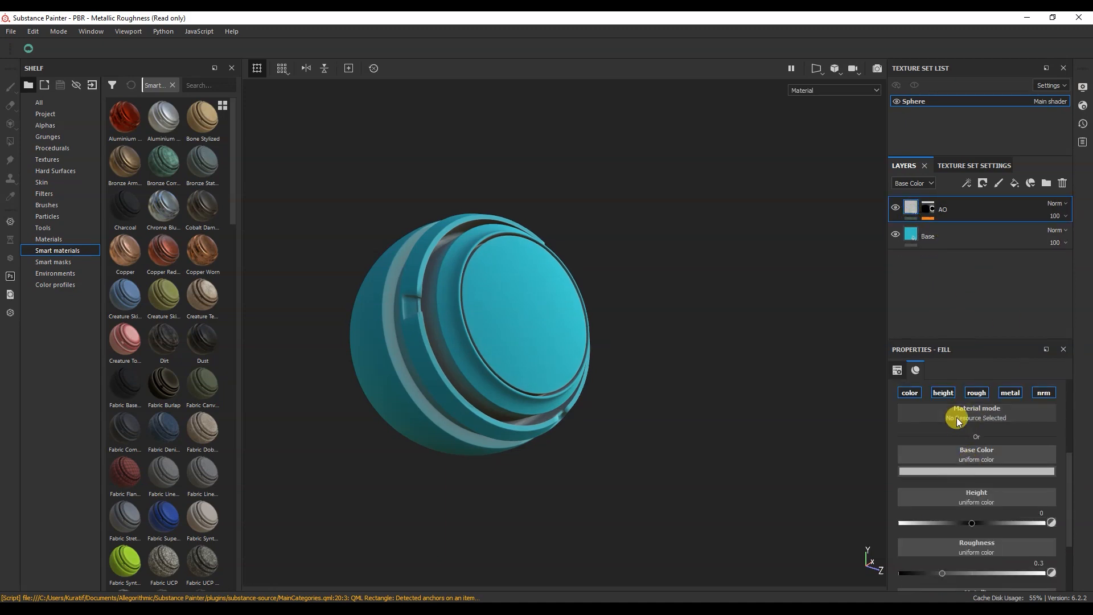
click(946, 391)
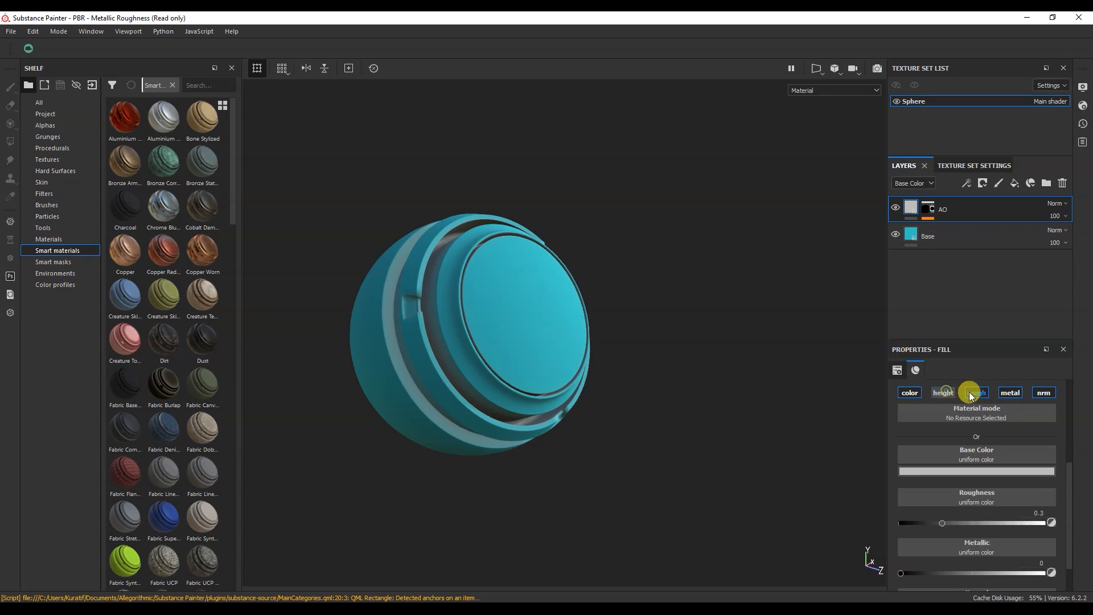
click(976, 391)
click(1009, 397)
click(1032, 402)
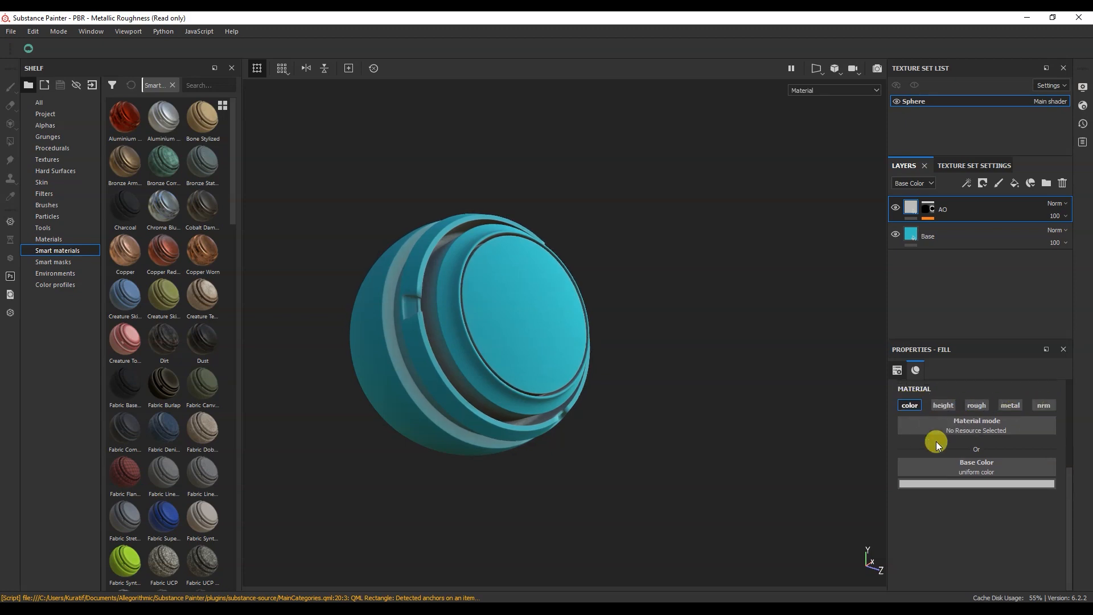
Set the AO layer's base color to R 0.502, G 0.193, B 1
click(951, 484)
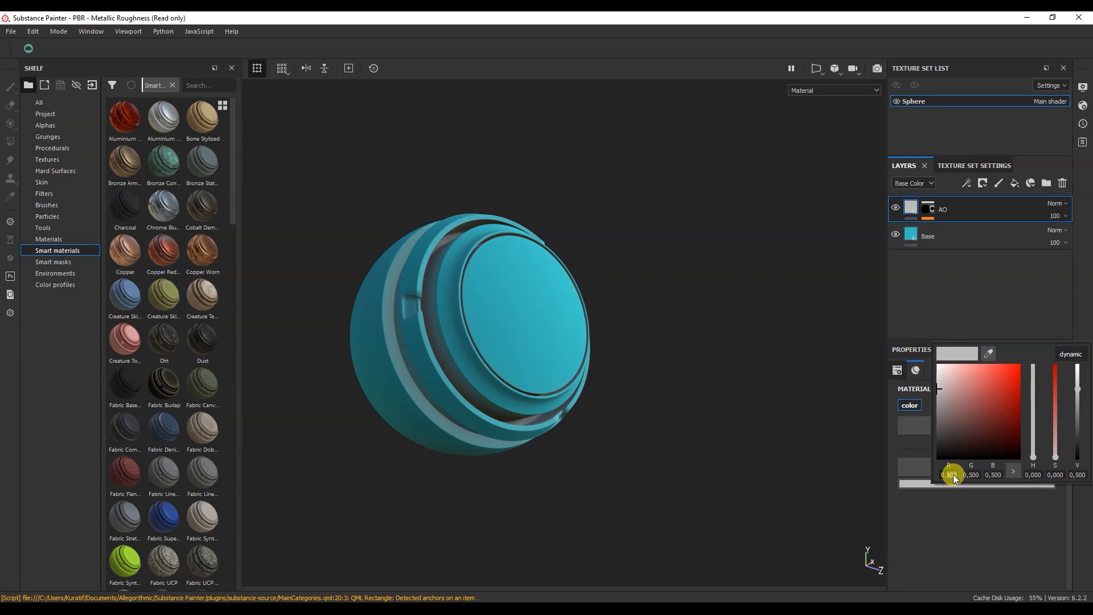
text(502)
double_click(972, 475)
text(193)
key(Return)
click(997, 476)
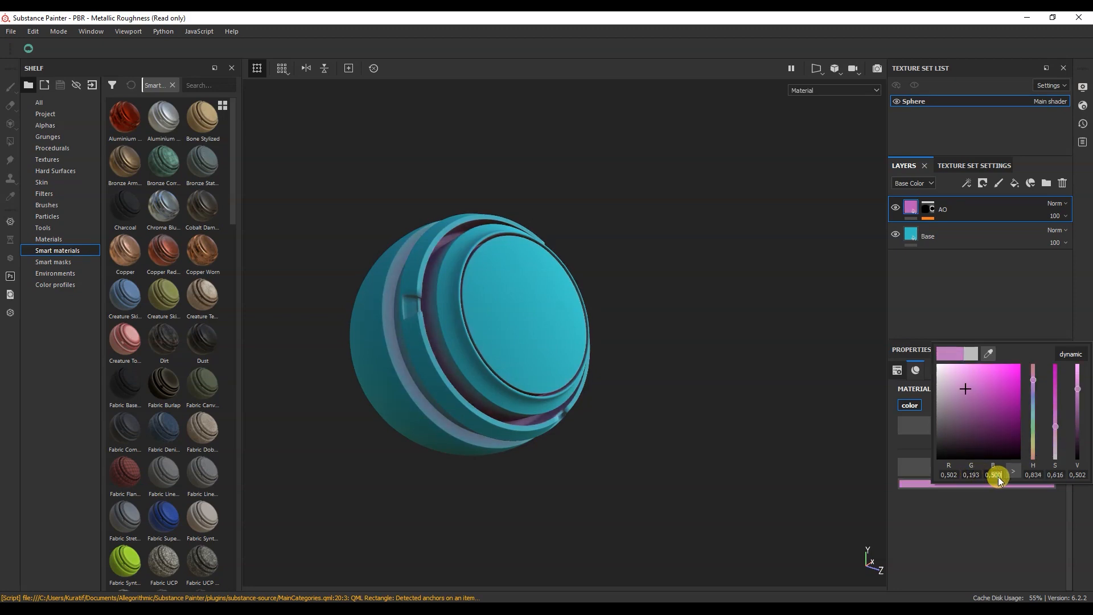
double_click(999, 477)
text(1)
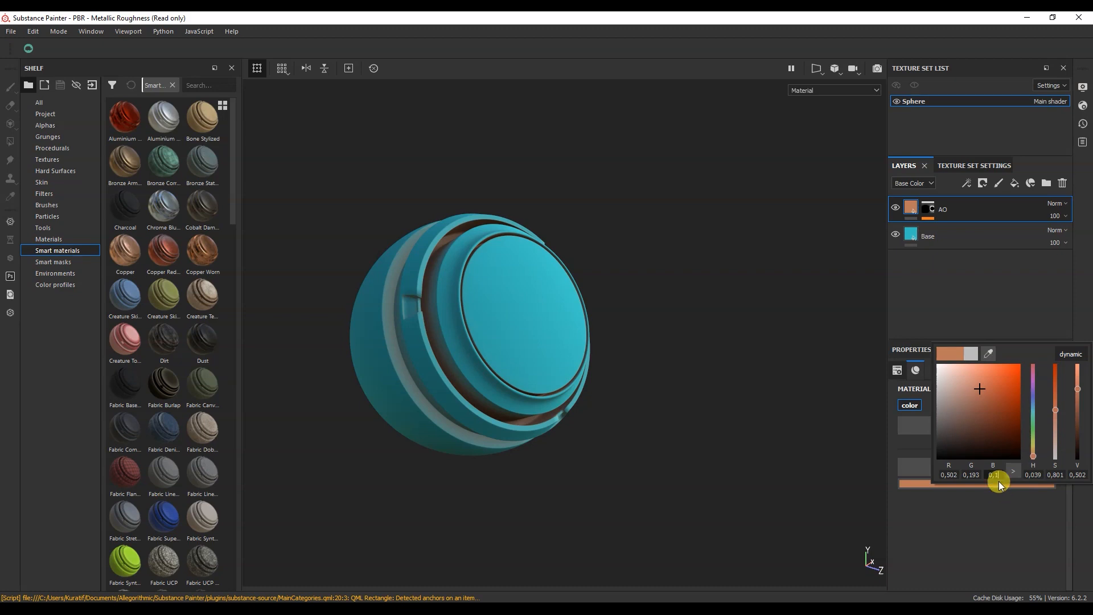
text(1)
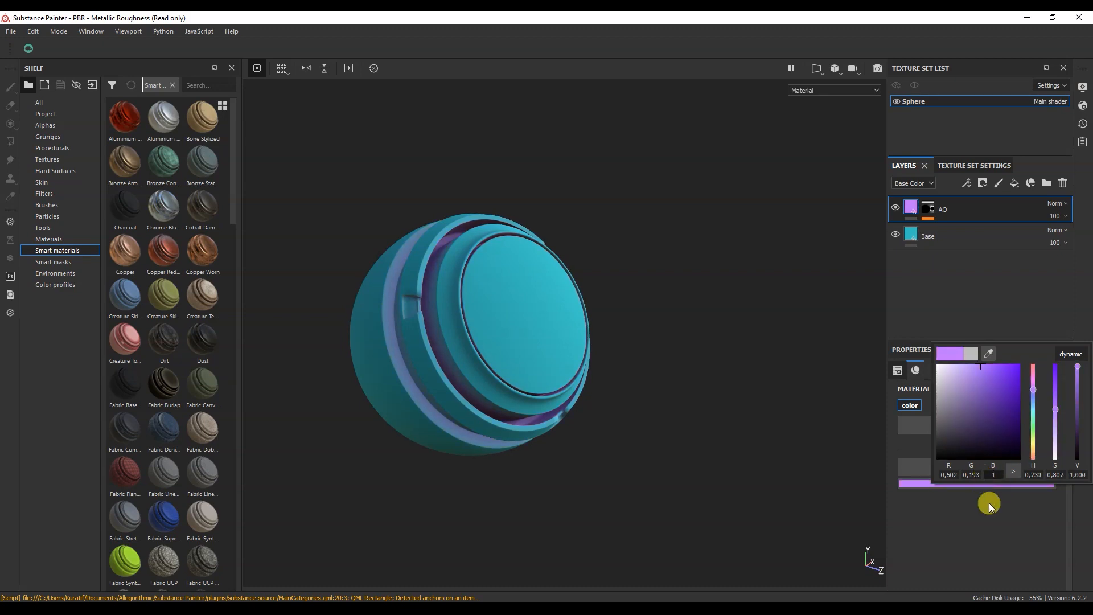
click(994, 510)
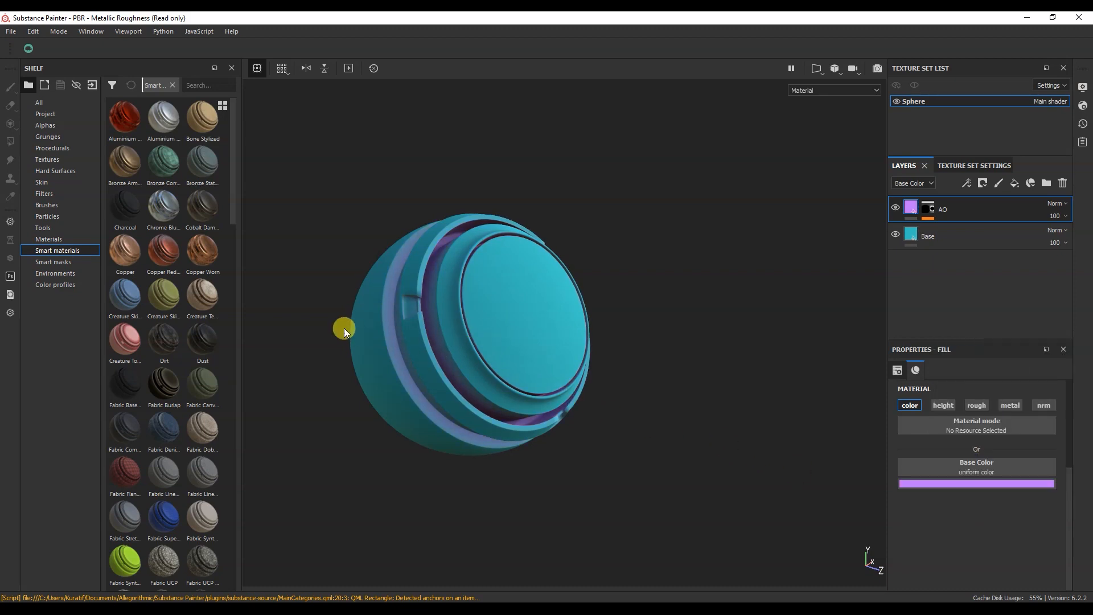
Set the AO layer's base color blend mode to Multiply and inspect the crevices on the sphere
alt+drag(343, 329, 442, 367)
alt+right_drag(442, 367, 481, 378)
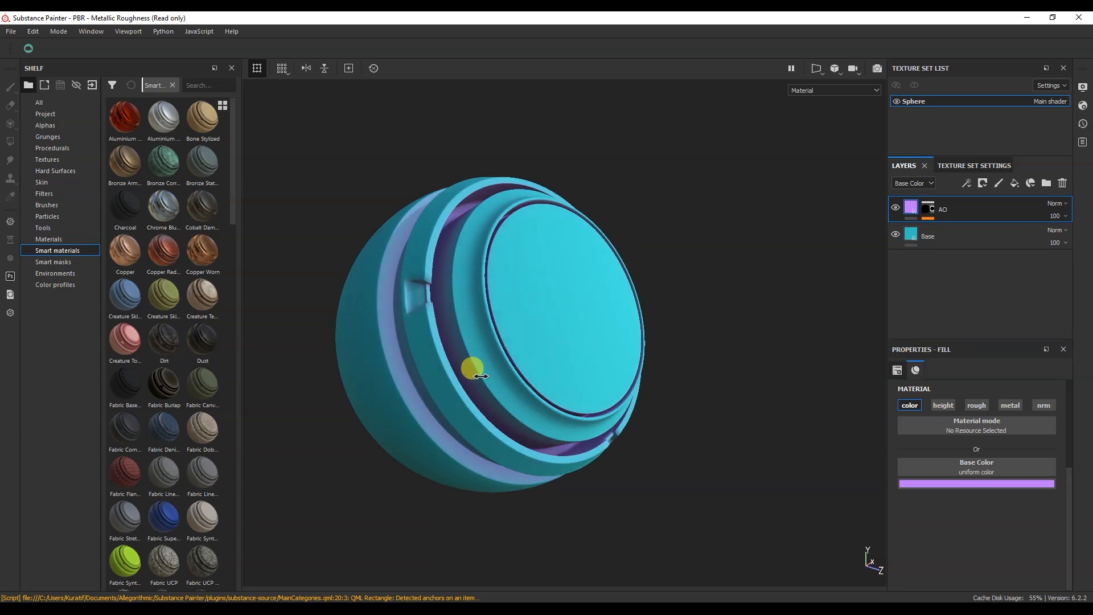
click(1057, 205)
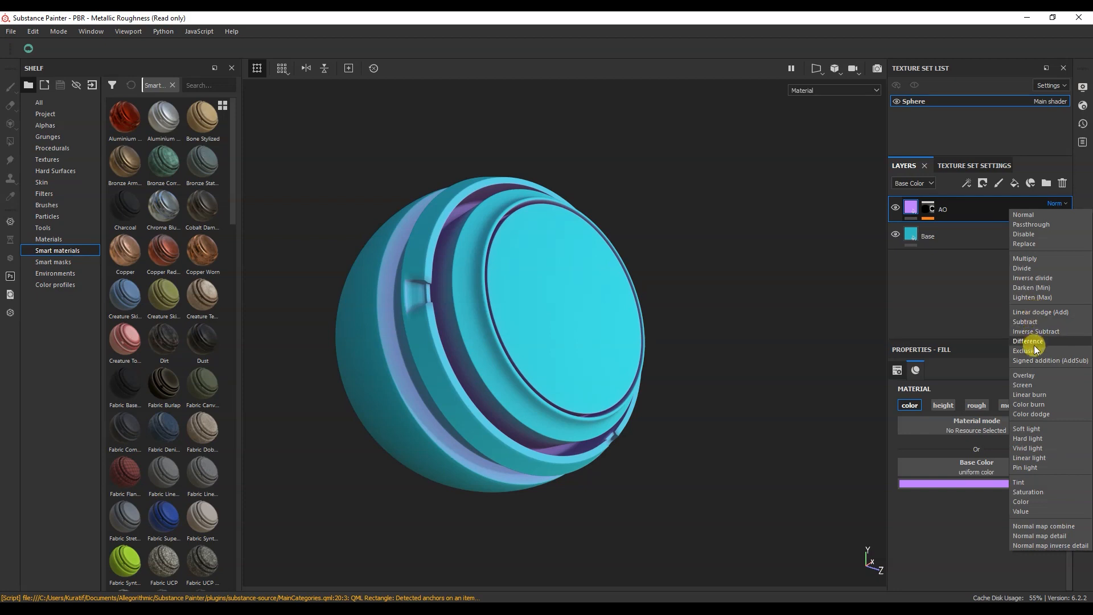
click(1040, 258)
alt+drag(781, 310, 561, 364)
scroll(449, 361, down, 4)
scroll(516, 345, up, 3)
Try adjusting the Global Balance of the Ambient Occlusion generator on the AO layer's mask, ending at 0.5
click(930, 207)
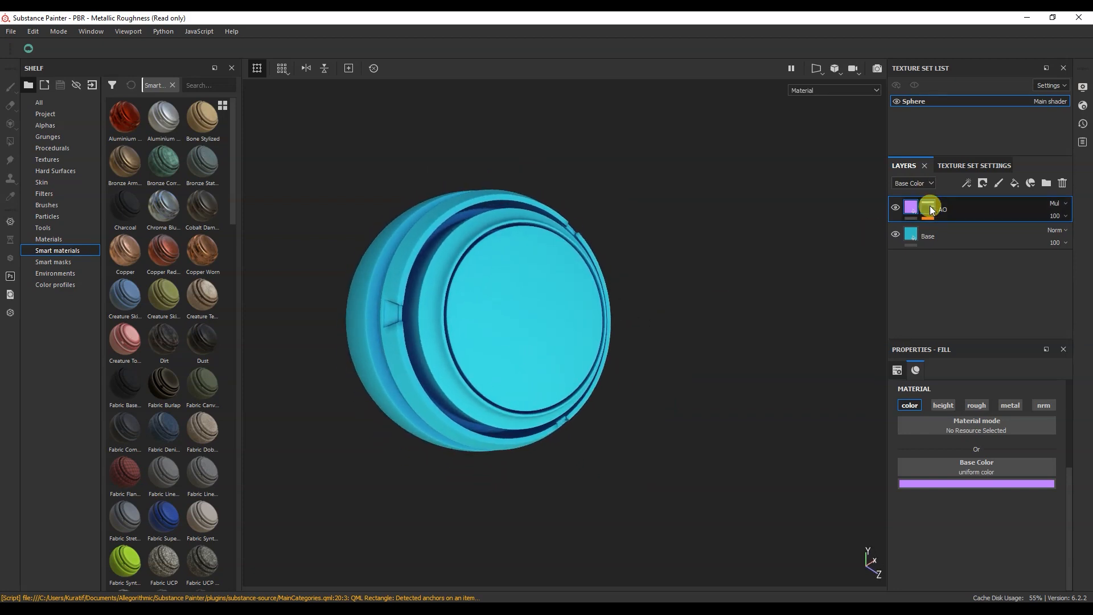
click(1001, 229)
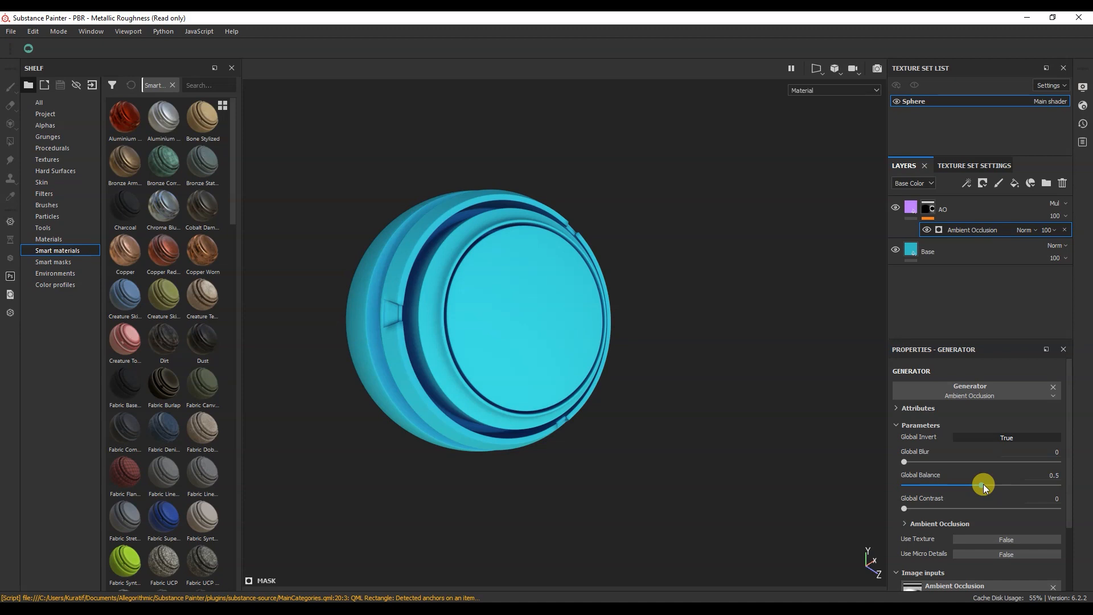
mouse_move(983, 484)
mouse_down()
mouse_move(927, 483)
mouse_move(981, 483)
mouse_up()
alt+drag(697, 328, 507, 298)
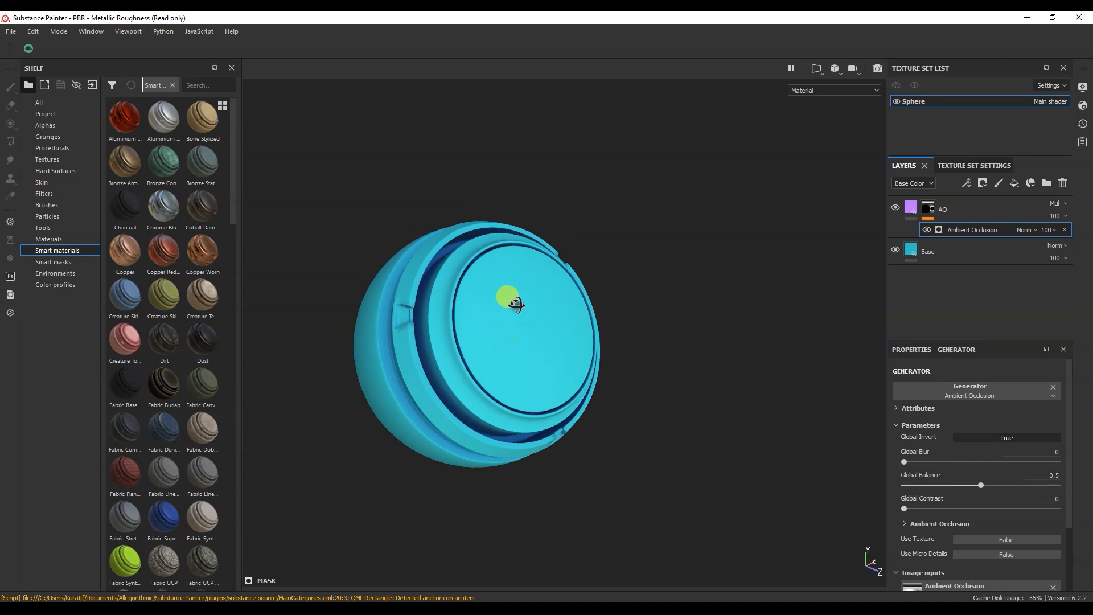
Add a fill layer named Edge above the AO layer and give it a black mask
click(1014, 183)
double_click(934, 209)
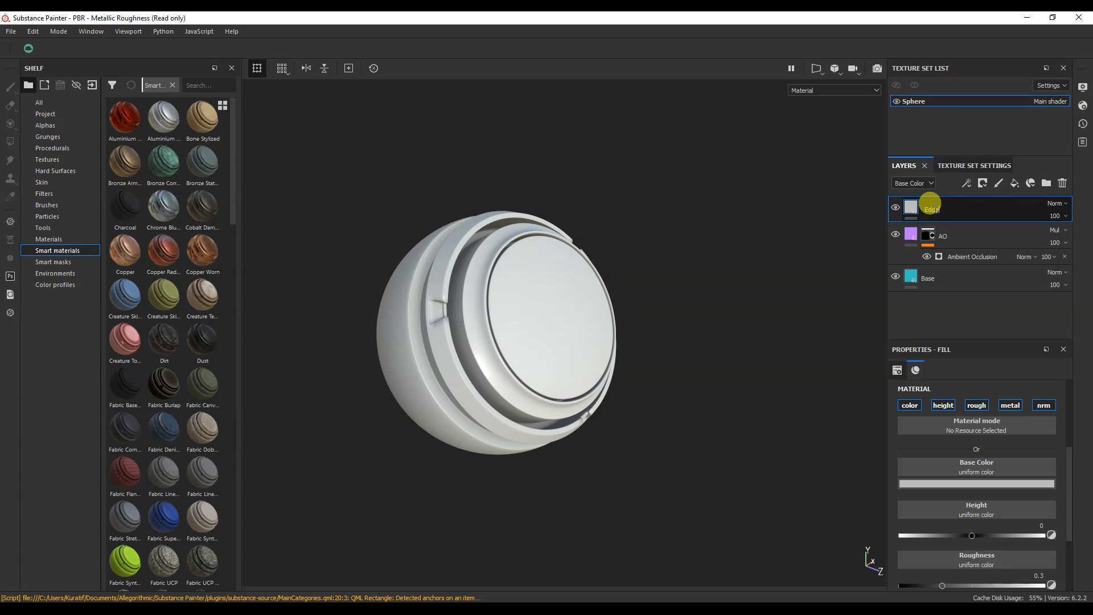
right_click(911, 204)
click(924, 219)
Add a Curvature generator to the Edge layer's mask and inspect the edges on the sphere
right_click(930, 207)
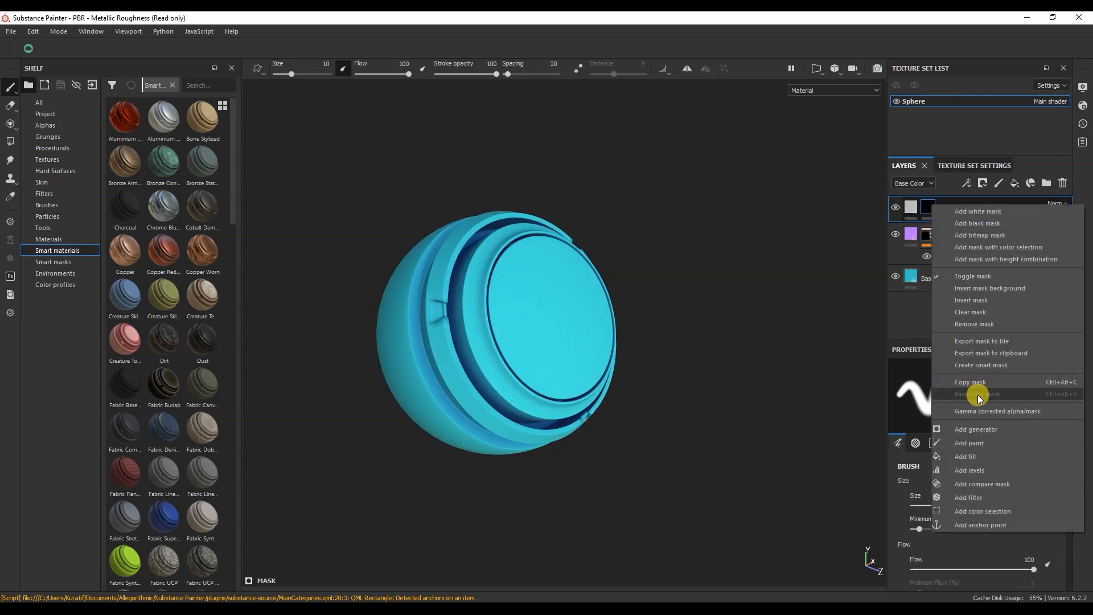
click(981, 430)
click(972, 394)
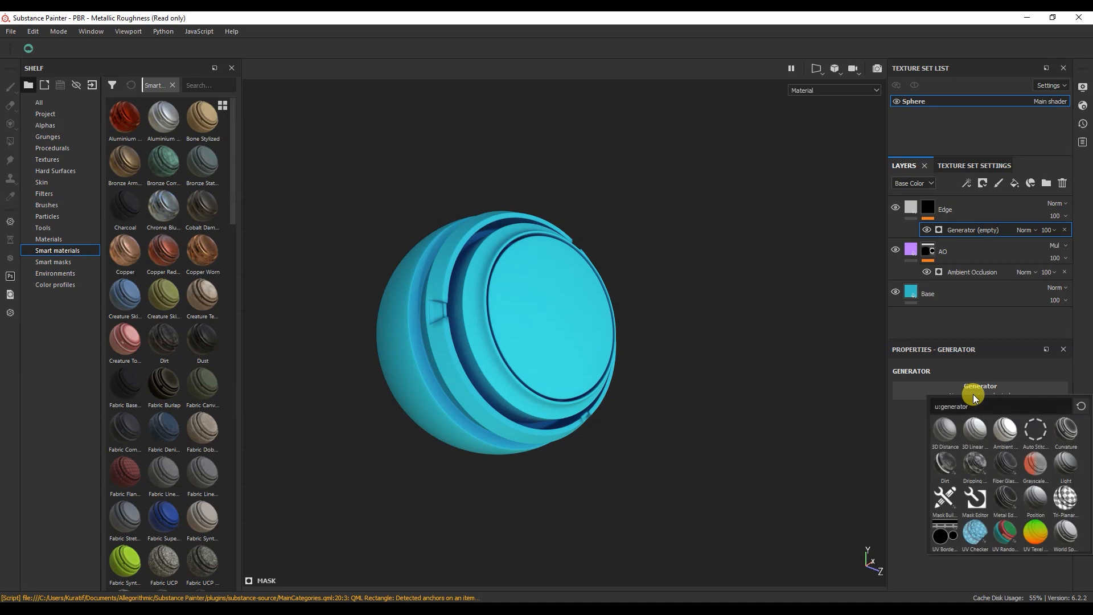
click(1068, 428)
mouse_move(520, 310)
alt+mouse_down()
mouse_move(400, 378)
mouse_move(390, 360)
alt+mouse_up()
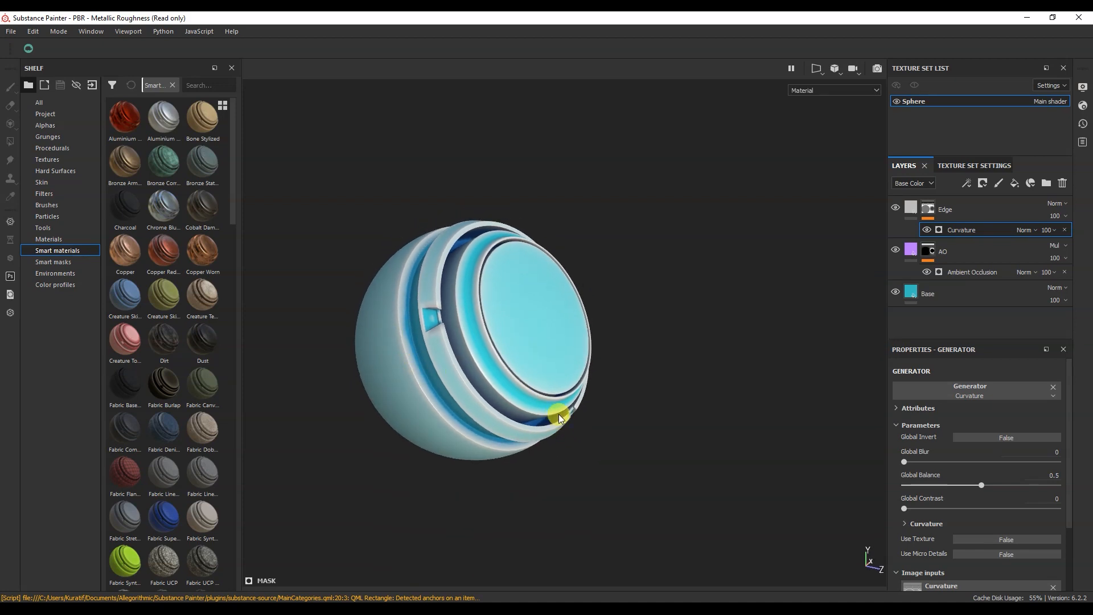
Lower the Curvature generator's Global Balance to 0.25 and compare the sphere with the Edge layer hidden and shown
click(979, 485)
mouse_move(964, 483)
mouse_down()
mouse_move(904, 492)
mouse_move(941, 493)
mouse_up()
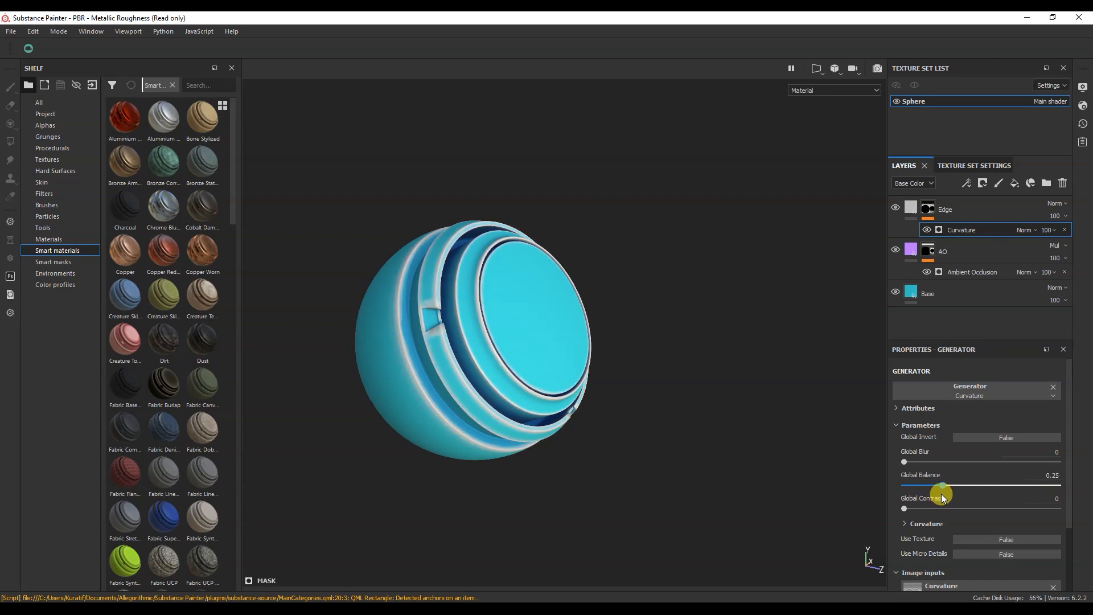
click(896, 208)
click(896, 209)
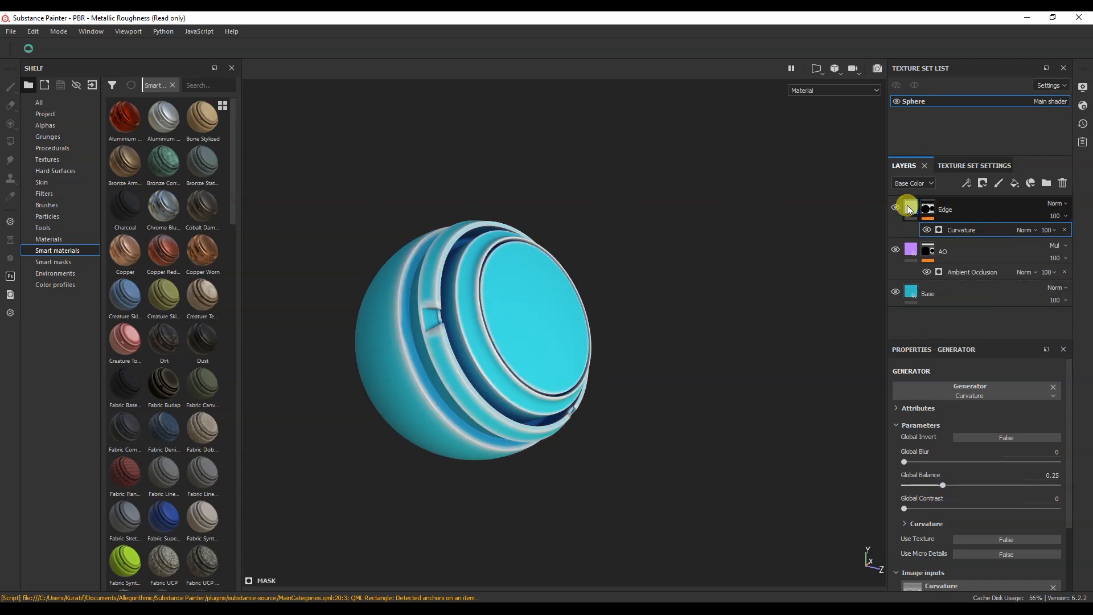
Set the Edge layer's base color to R 0.203, G 0.406, B 0.493
click(911, 208)
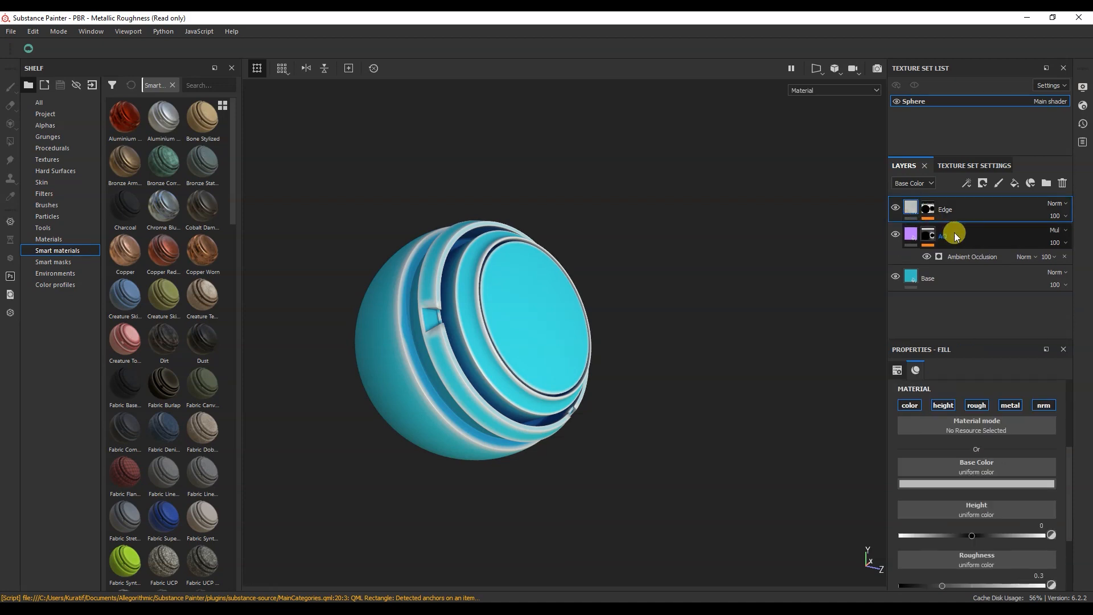
click(963, 484)
click(975, 476)
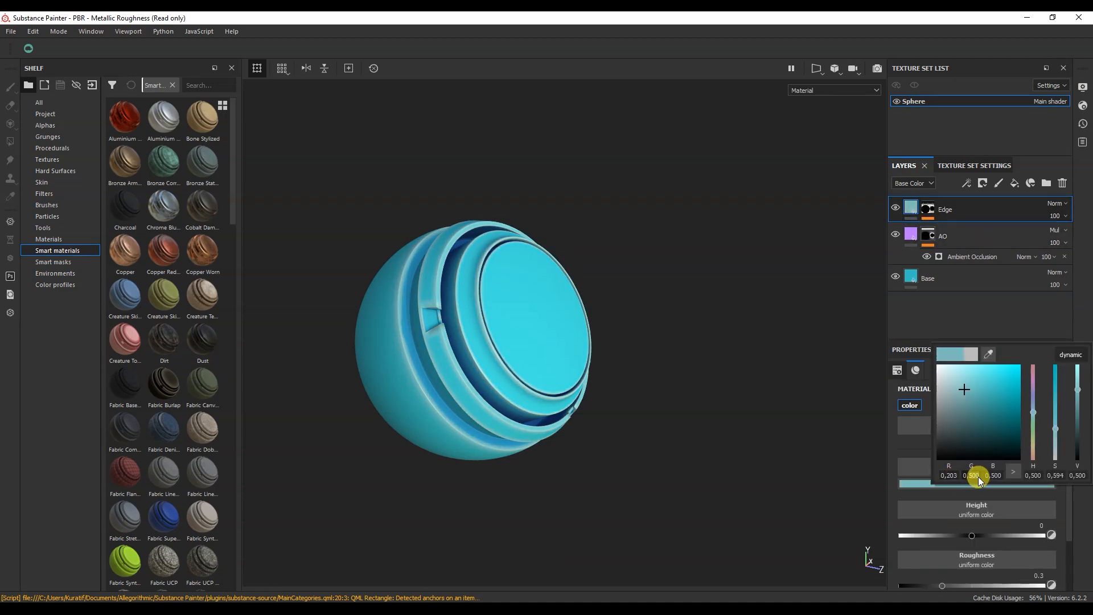
text(0,4)
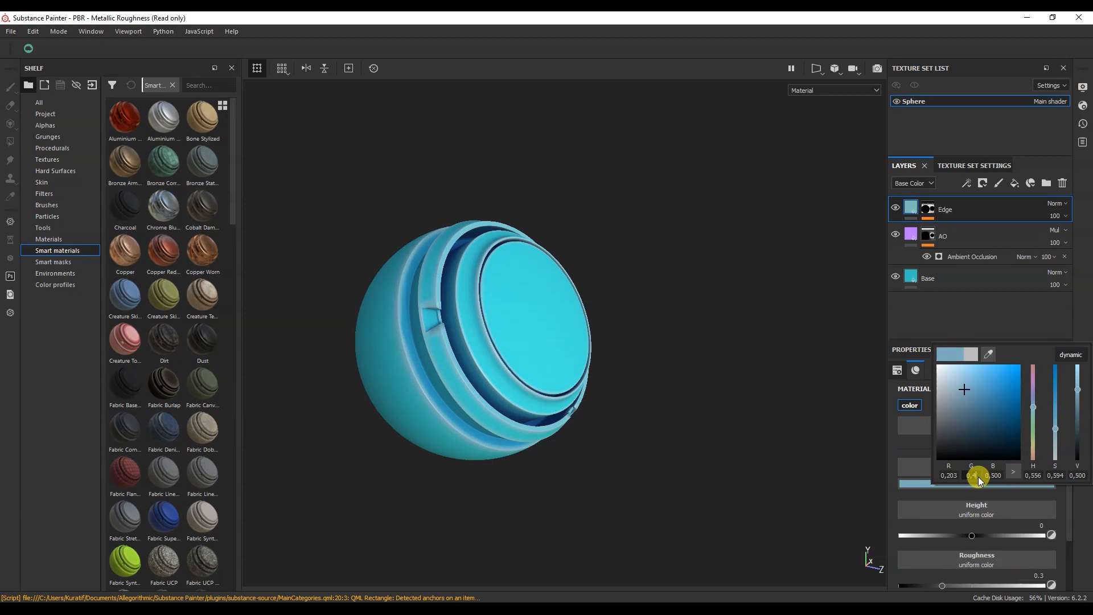
text(06)
click(994, 476)
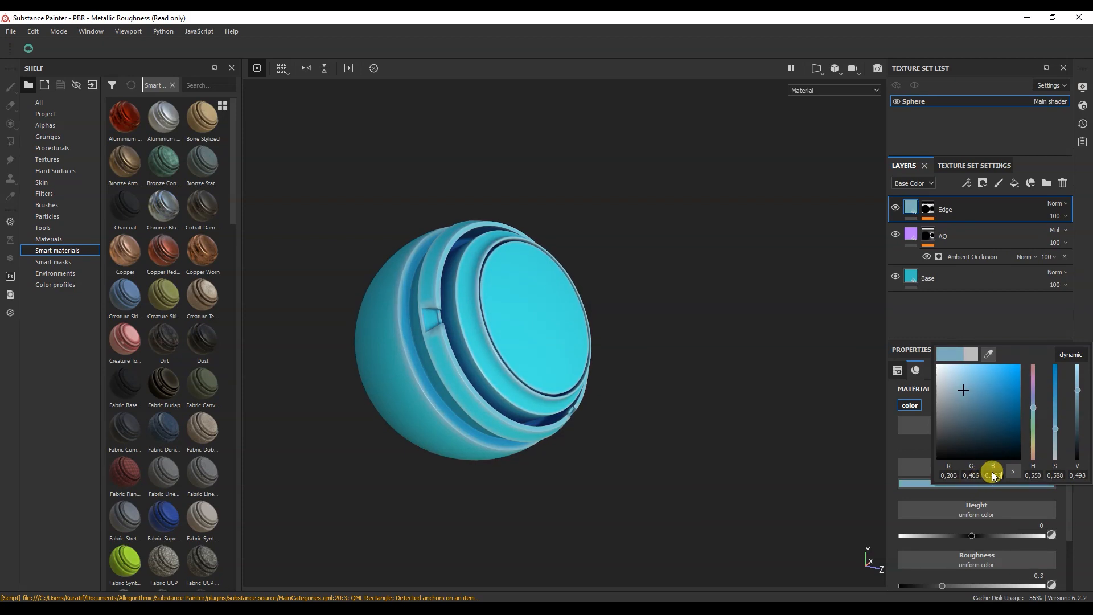
click(710, 424)
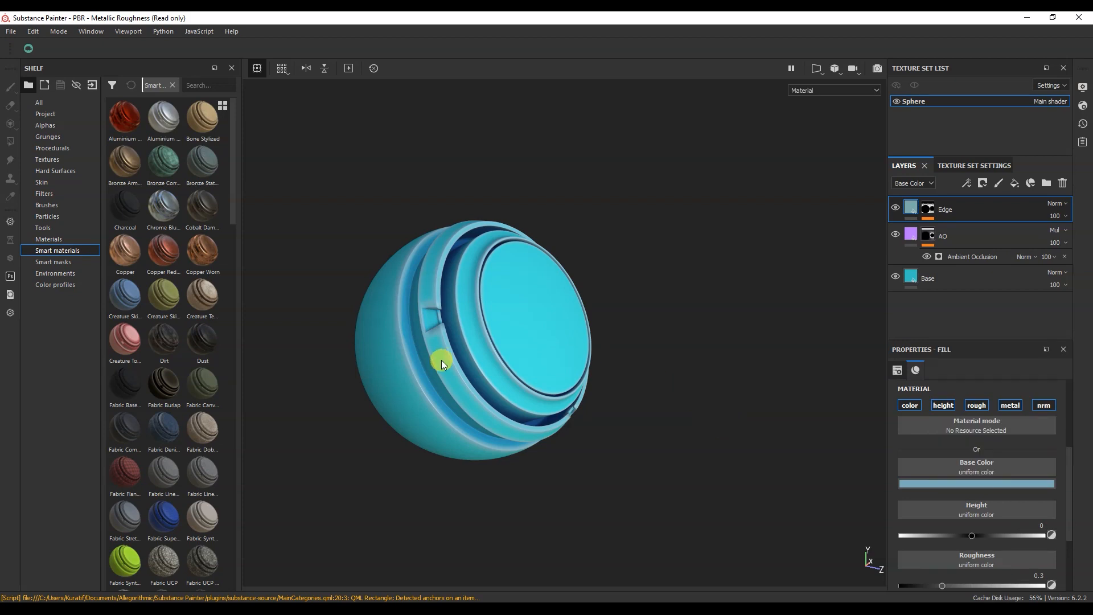
Compare the sphere with the Edge and AO layers each hidden and shown, viewing it from several angles
alt+drag(442, 360, 435, 369)
click(896, 208)
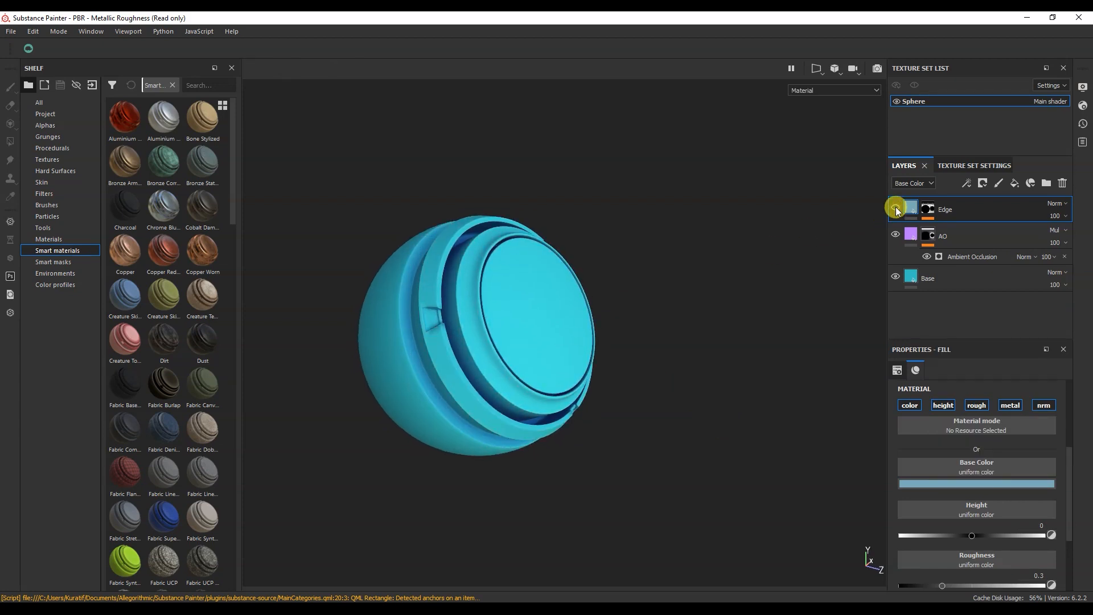
click(896, 209)
click(896, 235)
click(896, 235)
alt+drag(373, 365, 394, 405)
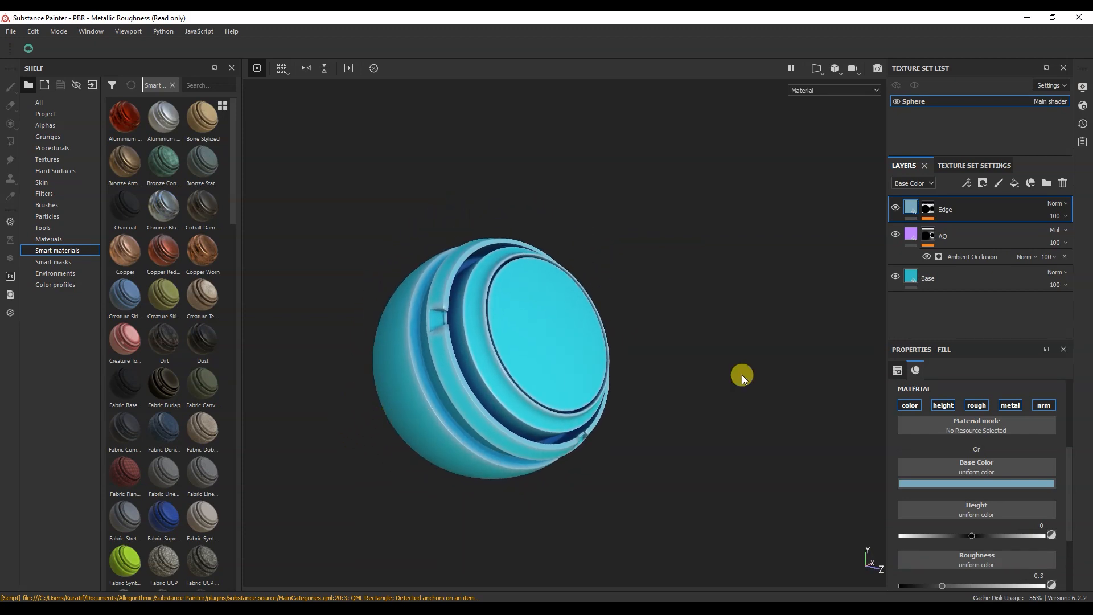
alt+drag(574, 329, 521, 358)
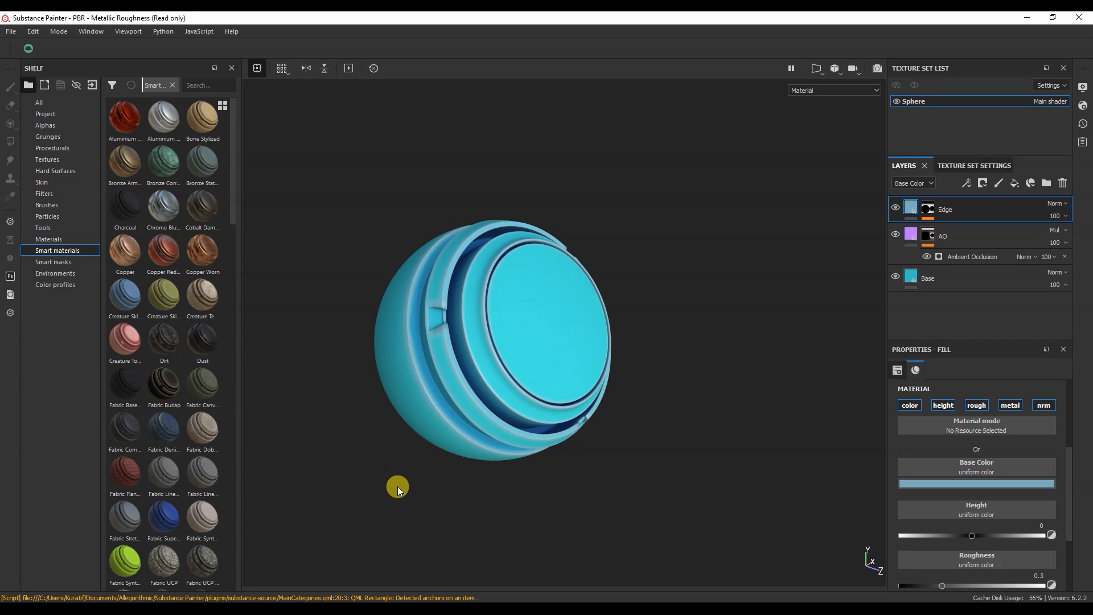
Add a fill layer named Grandient above the Edge layer and give it a black mask
click(1015, 182)
double_click(938, 208)
text(Gran)
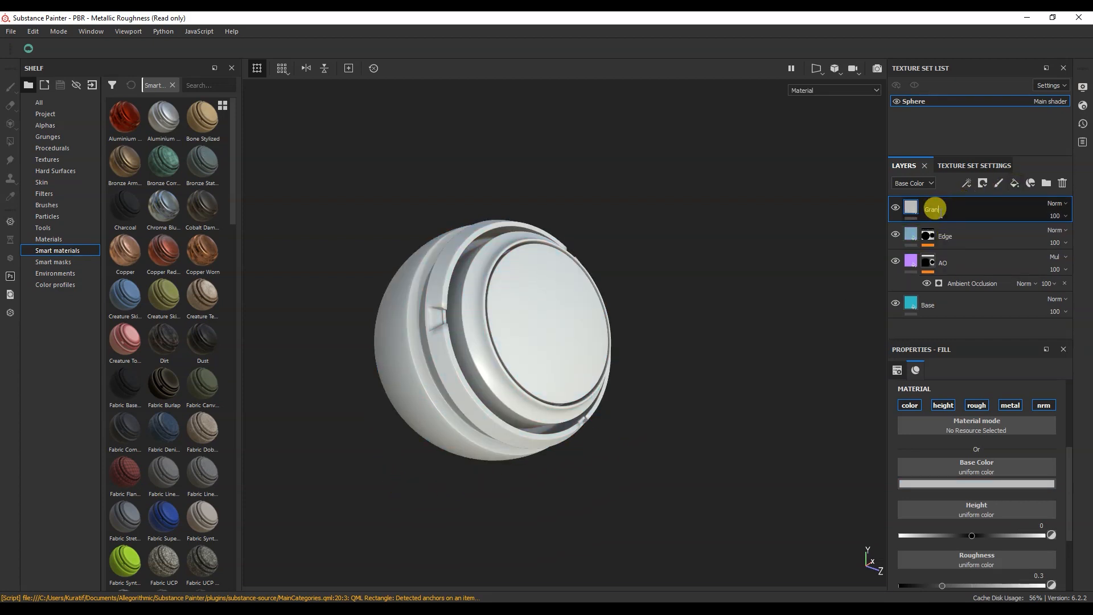
right_click(915, 207)
click(939, 224)
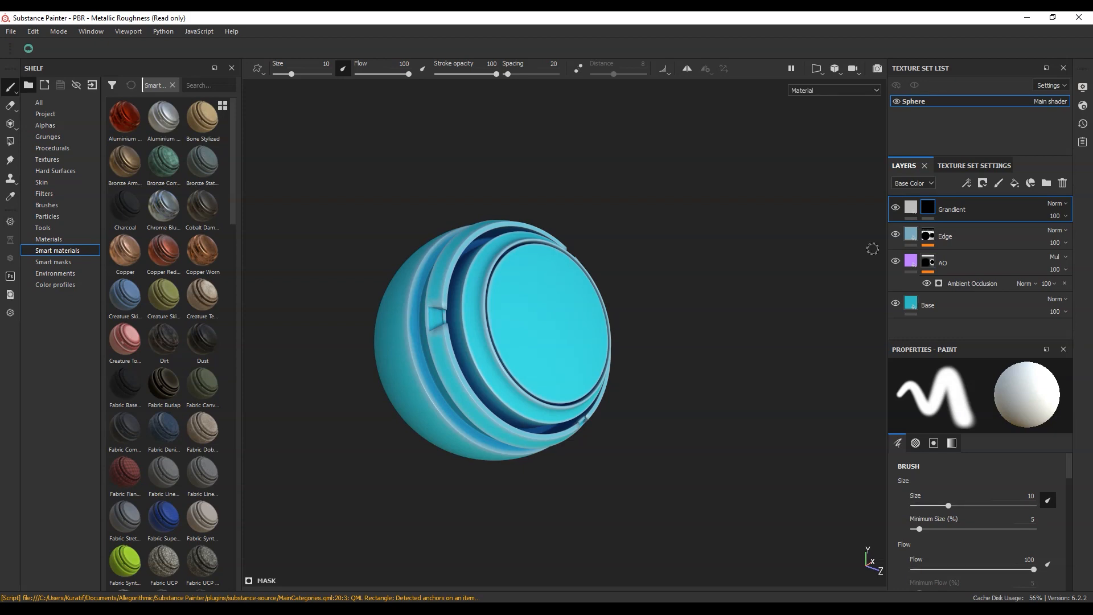
Add a Position generator to the Grandient layer's mask and turn on its Global Invert
right_click(932, 207)
click(980, 433)
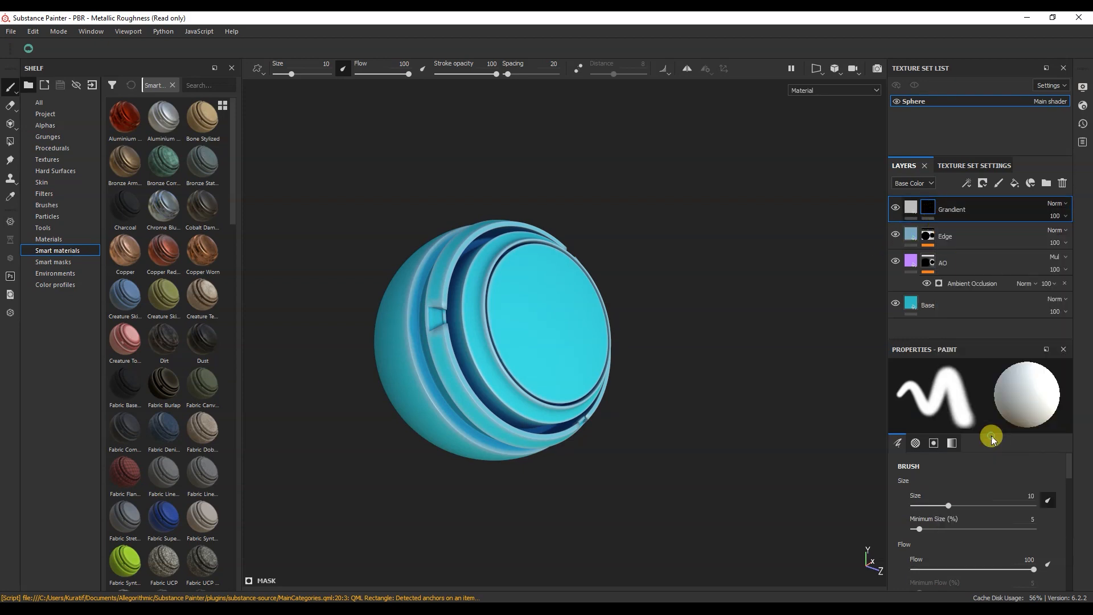
click(972, 391)
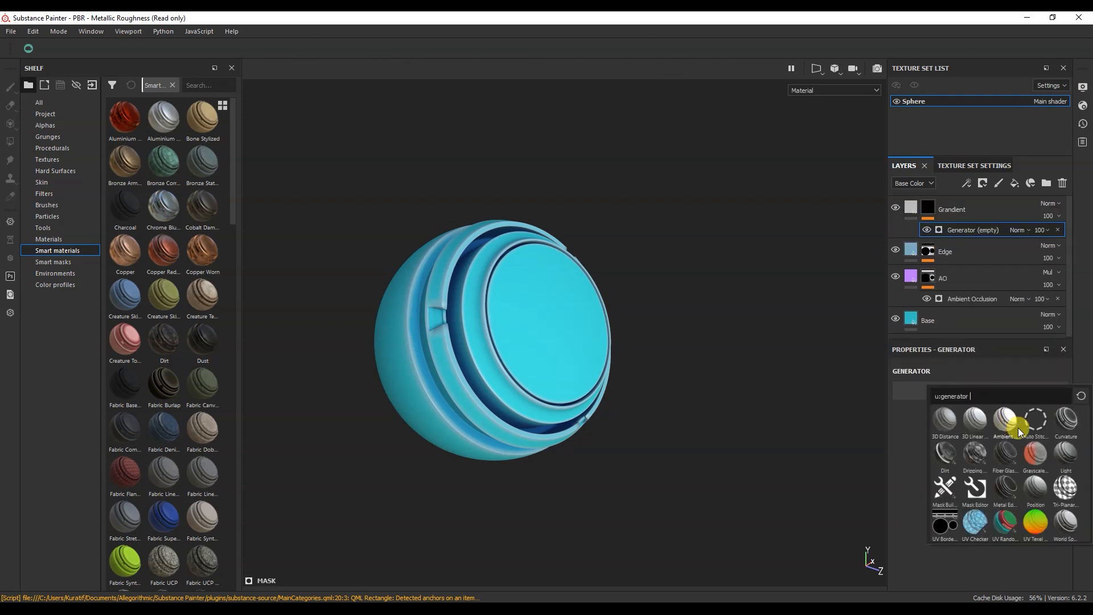
click(1036, 491)
alt+drag(615, 411, 641, 393)
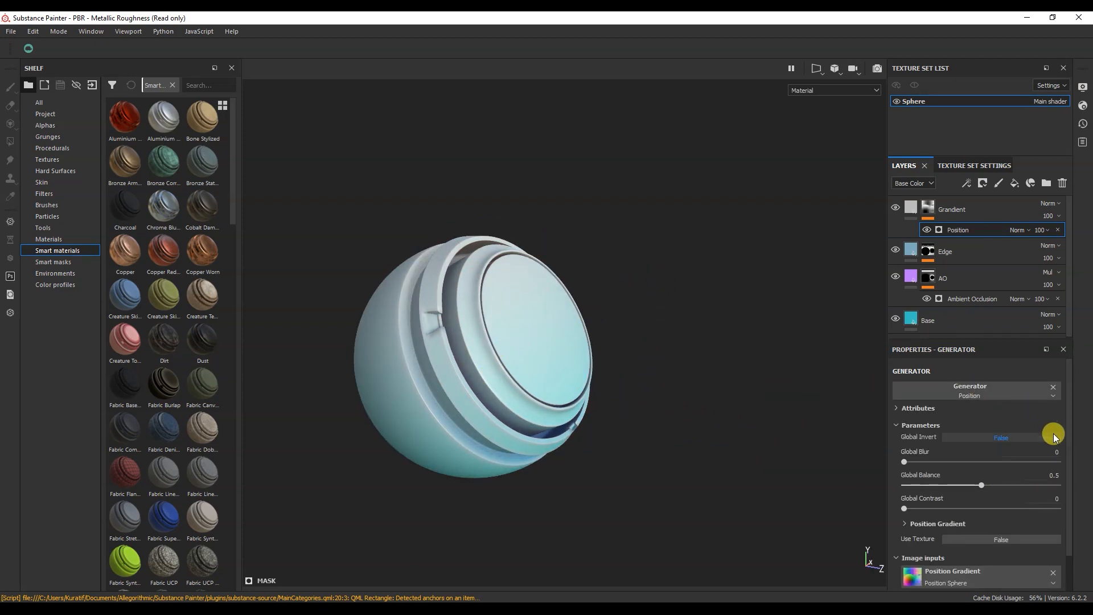
click(1031, 438)
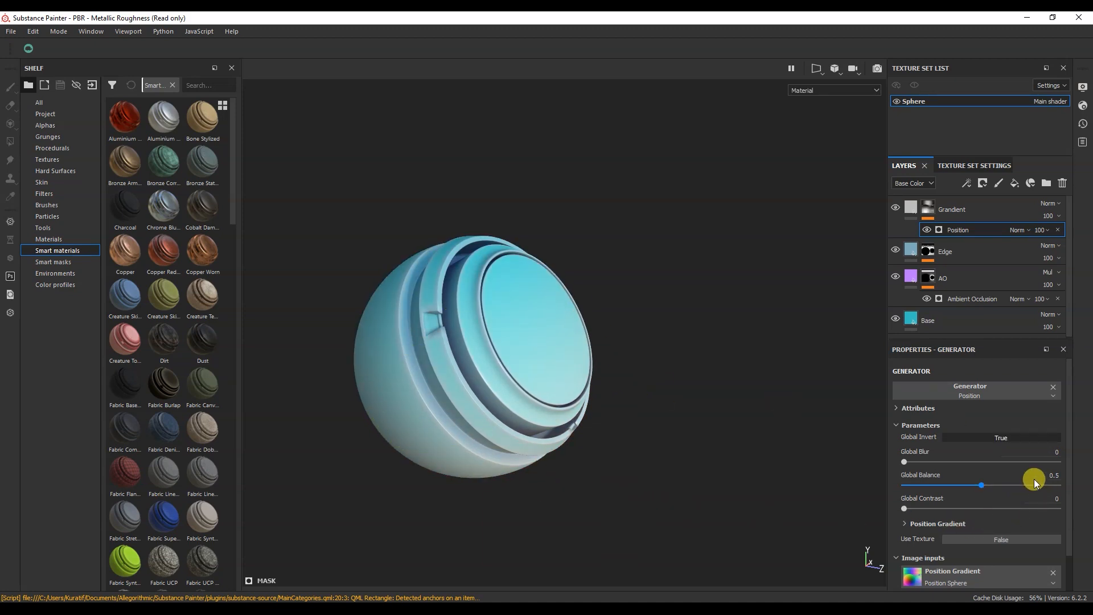
Set the Grandient layer's base color to a darker purple, starting from the color sampled from the AO layer
click(911, 211)
click(956, 484)
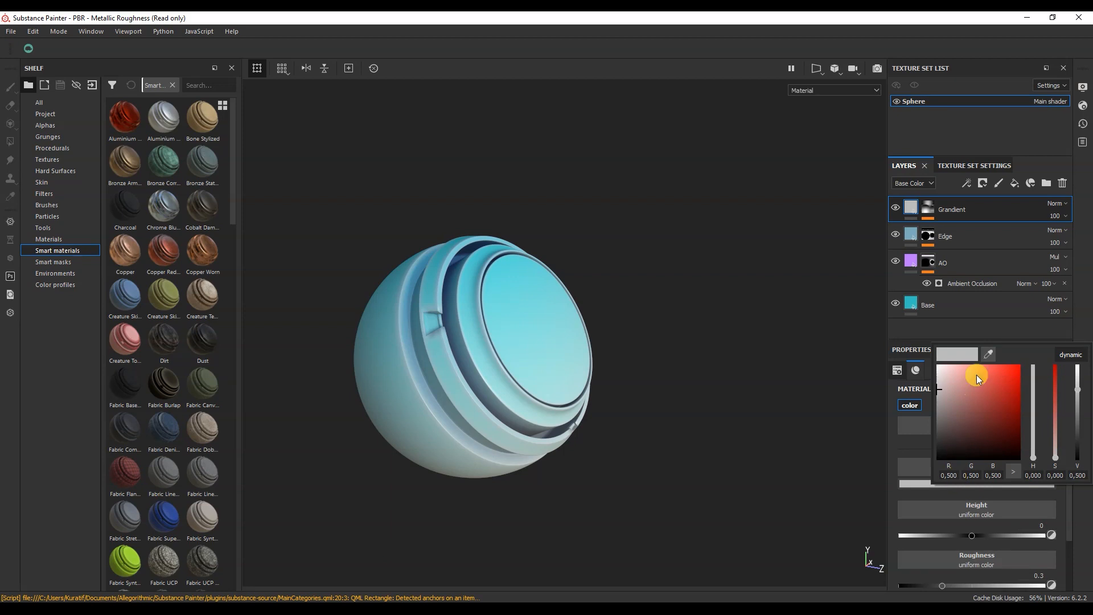
click(989, 354)
click(913, 254)
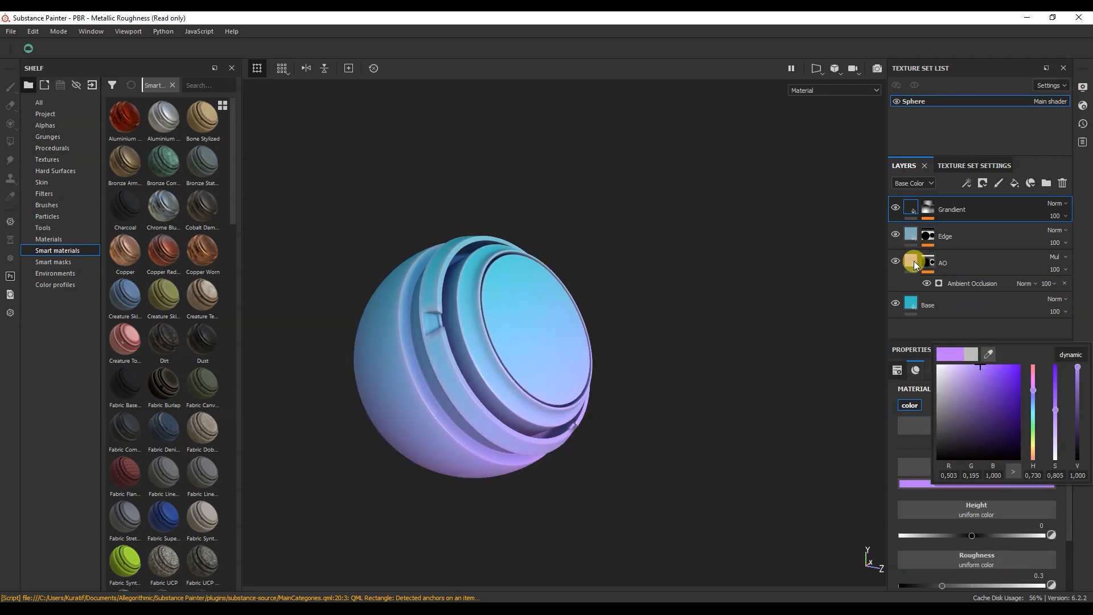
drag(976, 385, 998, 391)
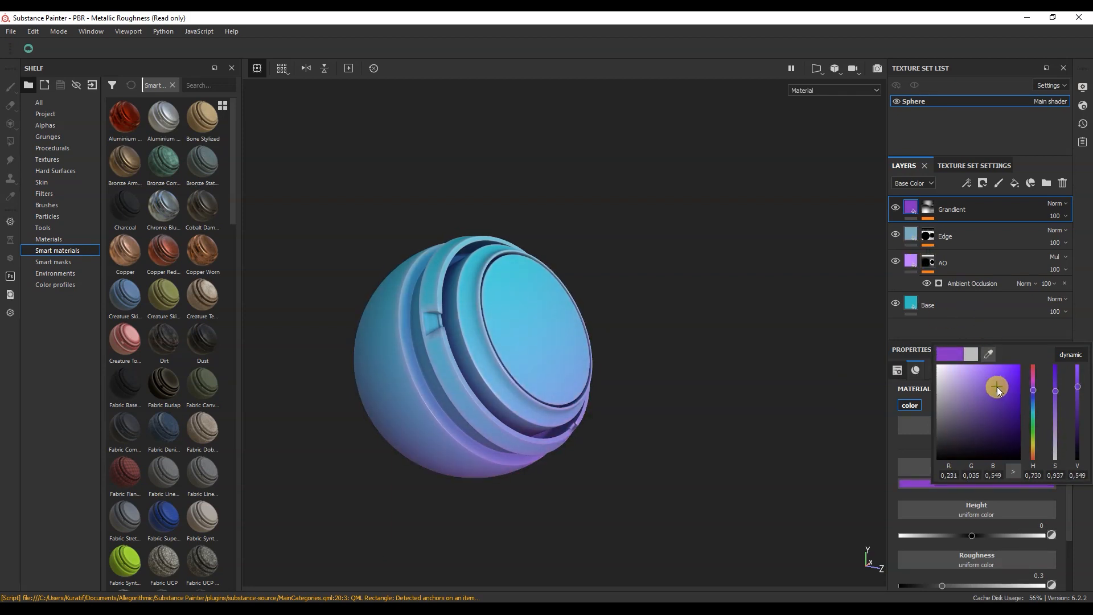
alt+drag(739, 385, 655, 341)
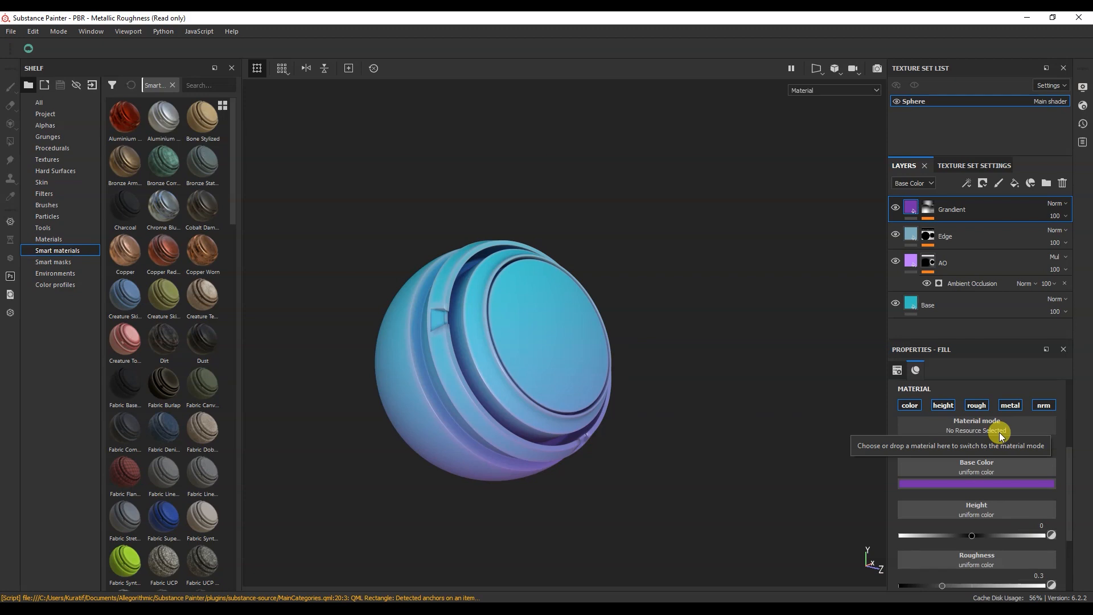
Set the Grandient mask's Position generator Global Balance to 0.51 and compare the sphere with the layer hidden and shown
click(928, 209)
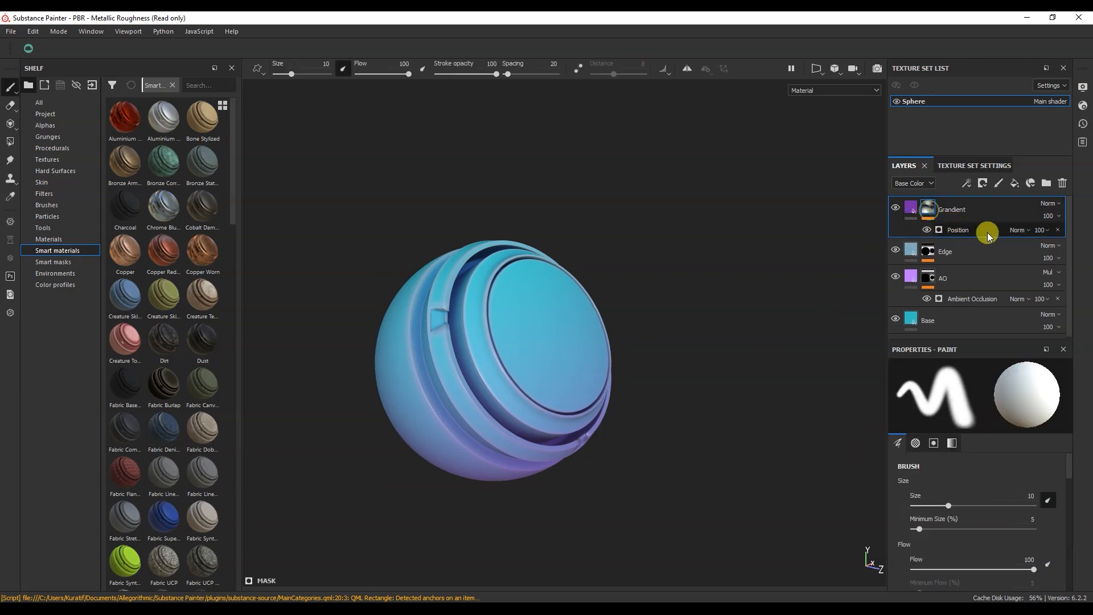
click(979, 230)
mouse_move(984, 486)
mouse_down()
mouse_move(934, 486)
mouse_move(982, 486)
mouse_up()
alt+drag(430, 418, 488, 400)
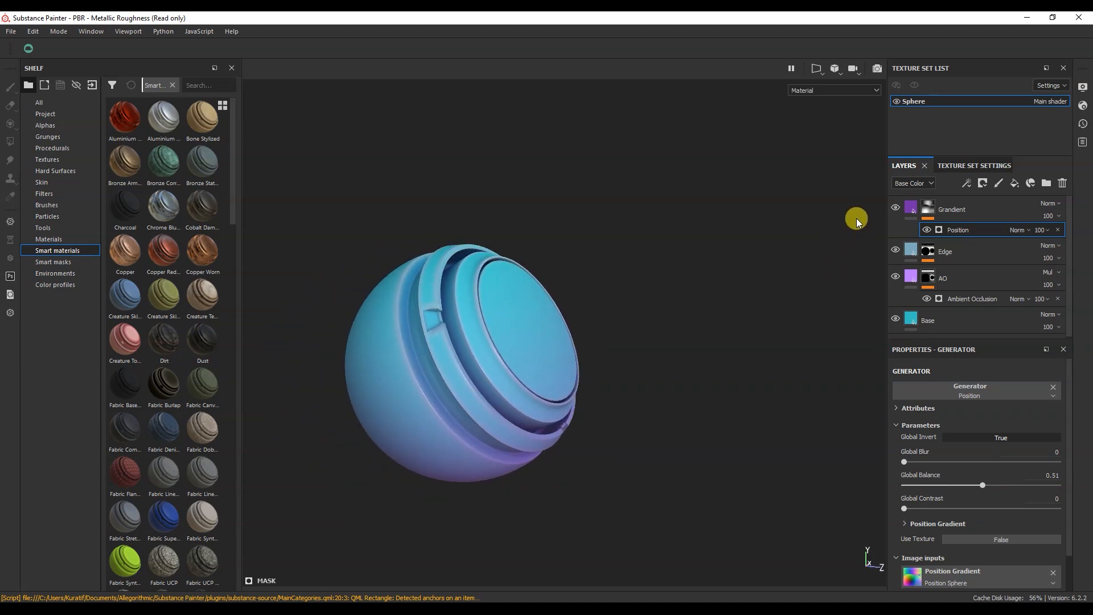
click(896, 207)
click(896, 206)
alt+drag(678, 381, 593, 391)
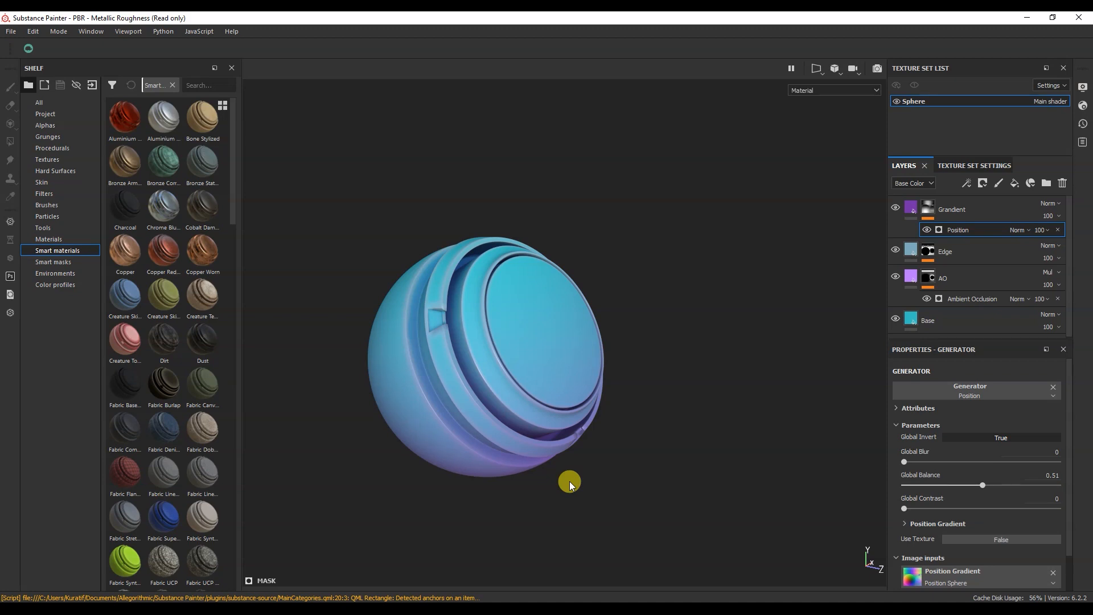
Add a fill layer named light above the Grandient layer and give it a Baked Lighting Stylized filter
click(1014, 182)
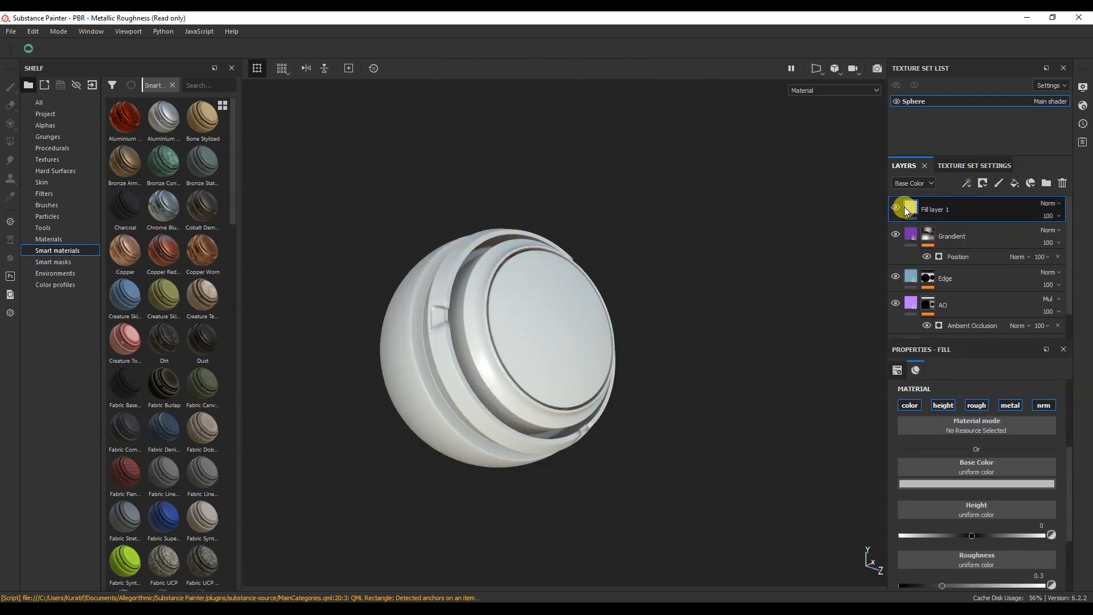
double_click(935, 206)
text(light)
right_click(907, 208)
click(964, 510)
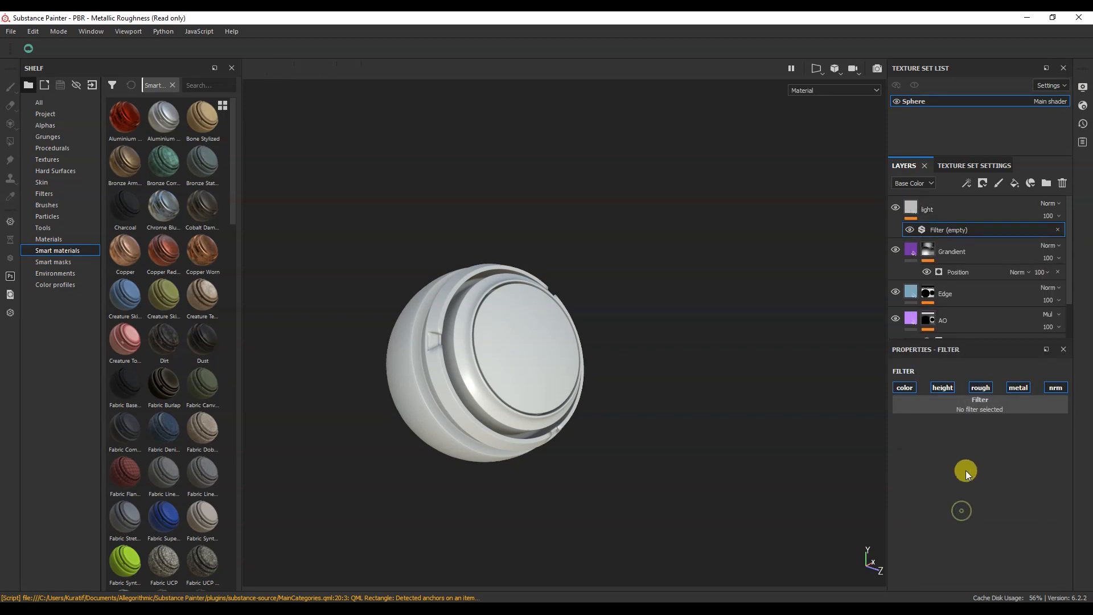
click(964, 405)
click(977, 450)
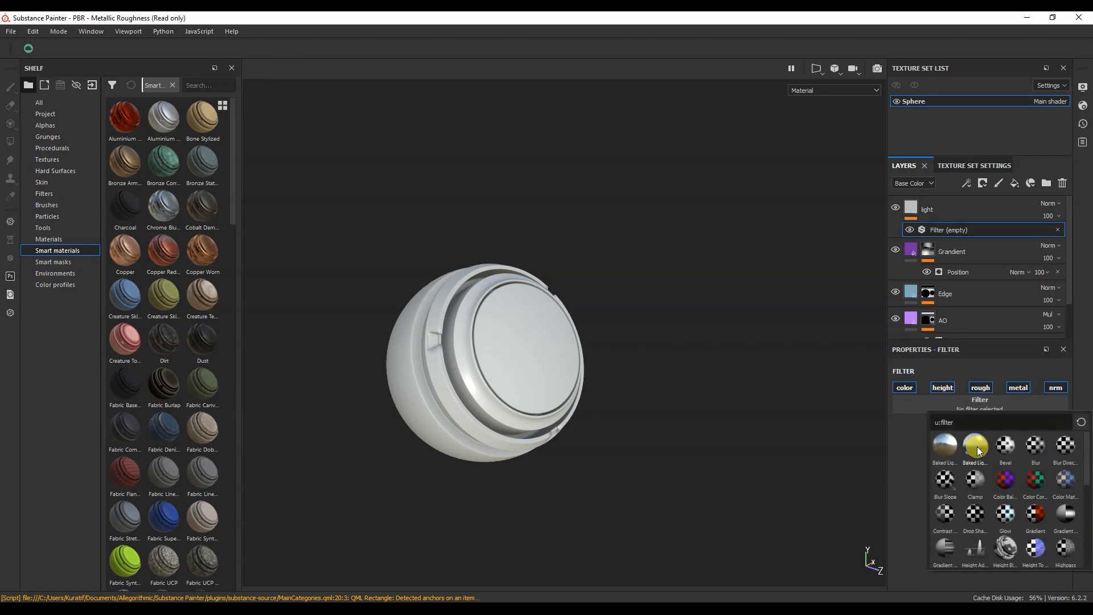
click(975, 449)
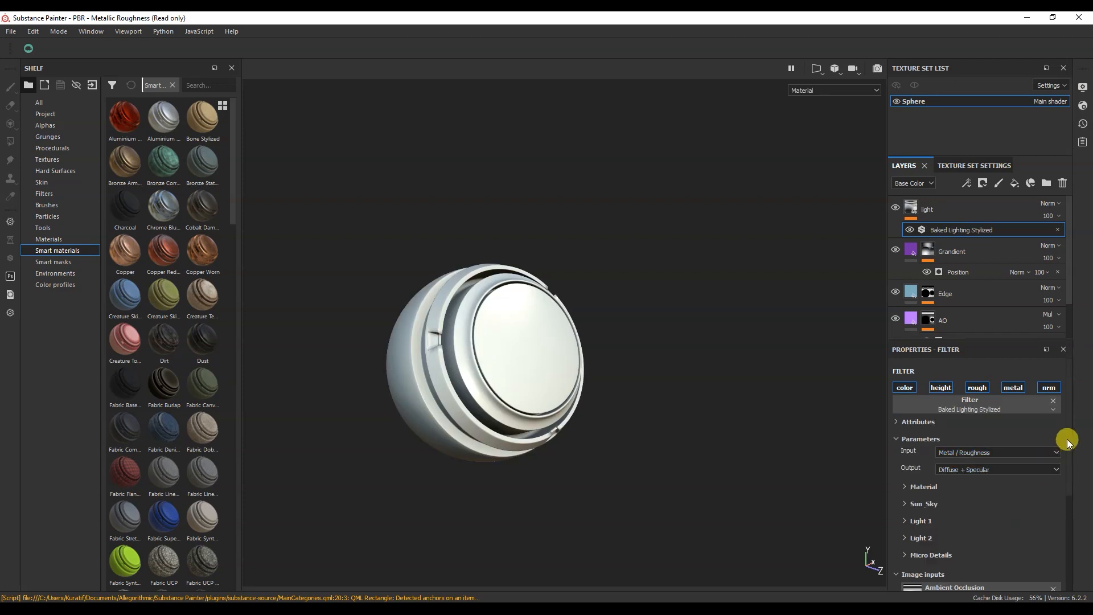
Set the light layer's blend mode to Soft light and its filter's Sun Intensity to 0.7
click(1055, 204)
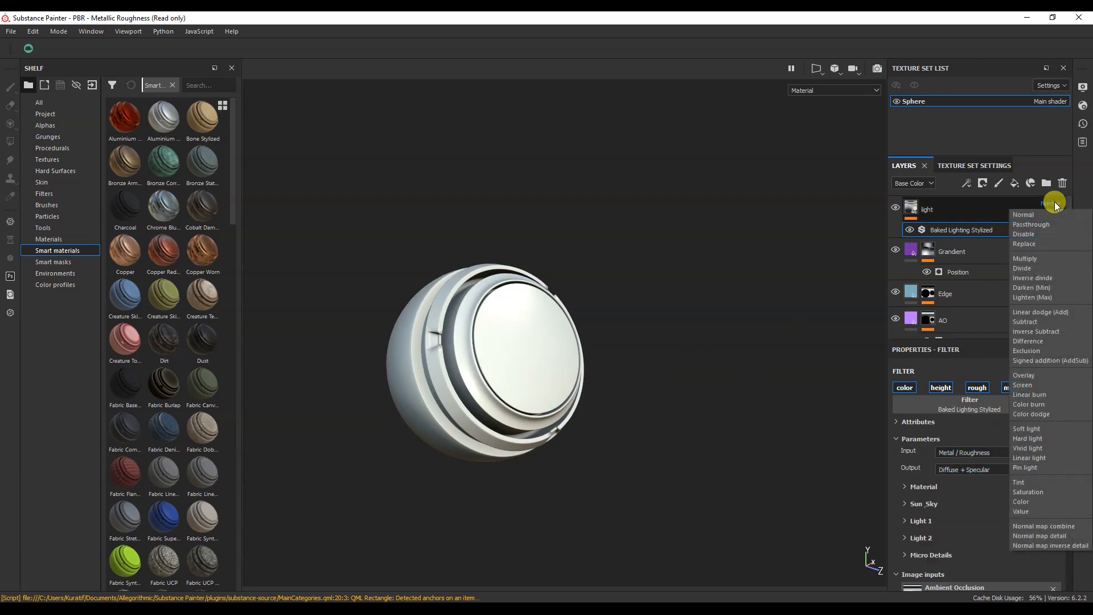
click(1040, 426)
scroll(1063, 457, down, 1)
click(906, 471)
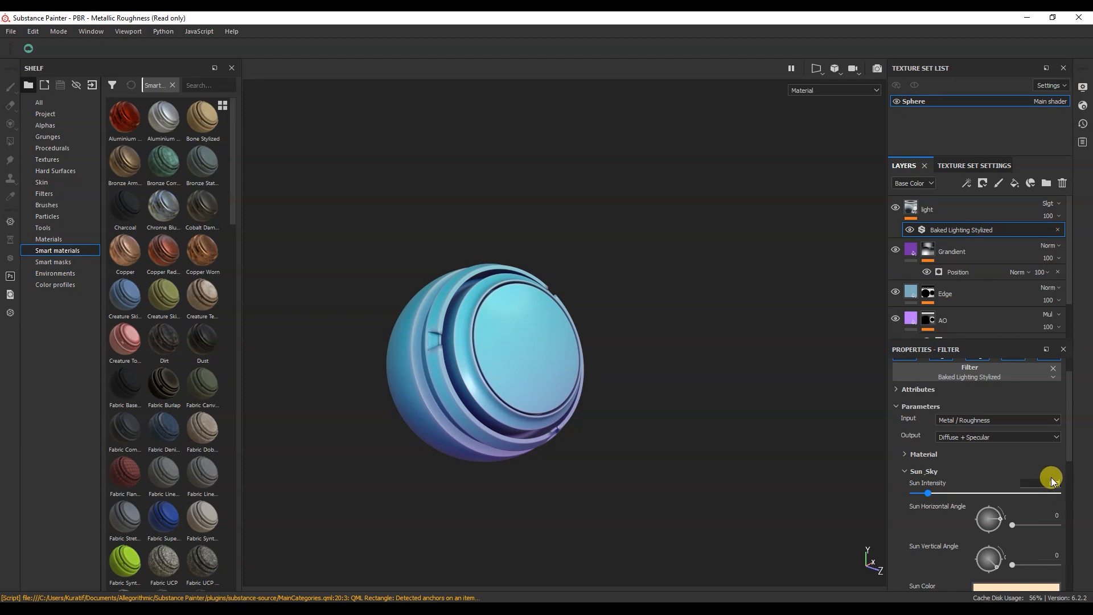
text(0.7)
key(Return)
Compare the sphere with the light layer hidden and shown
click(896, 206)
click(896, 207)
mouse_move(568, 447)
alt+mouse_down()
mouse_move(597, 425)
mouse_move(572, 441)
alt+mouse_up()
click(1008, 210)
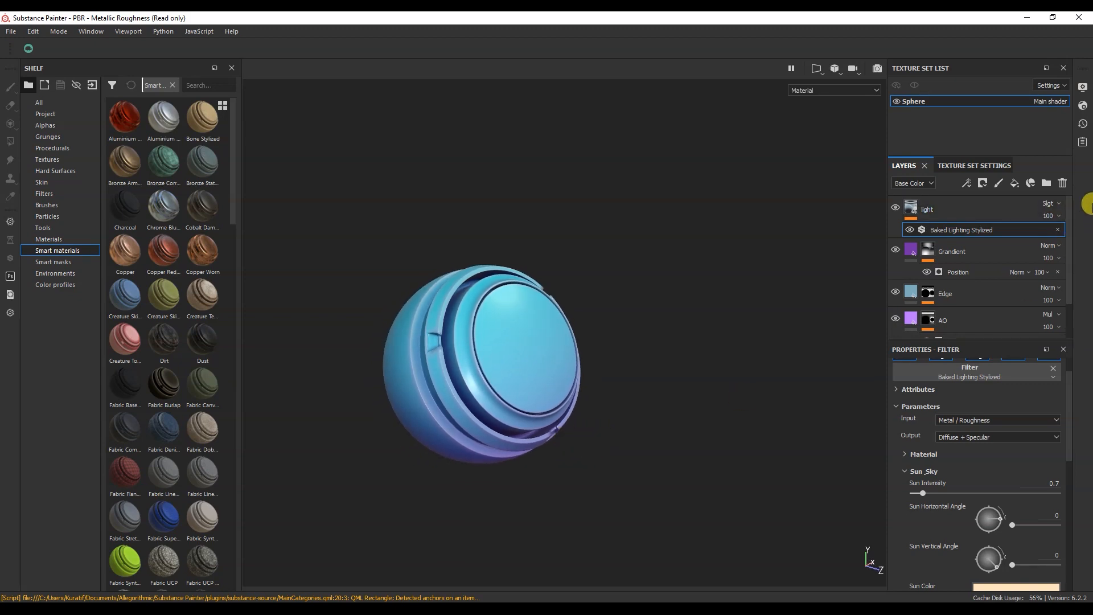
Set the environment map to Canopus Ground and the environment exposure to 1.4 EV
click(1084, 90)
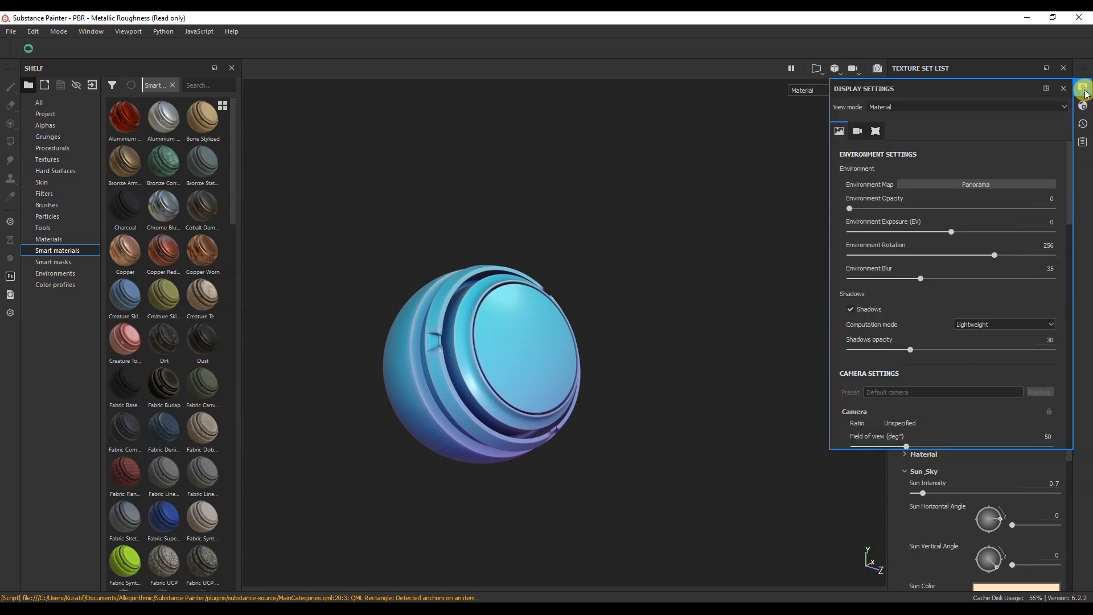
click(1024, 187)
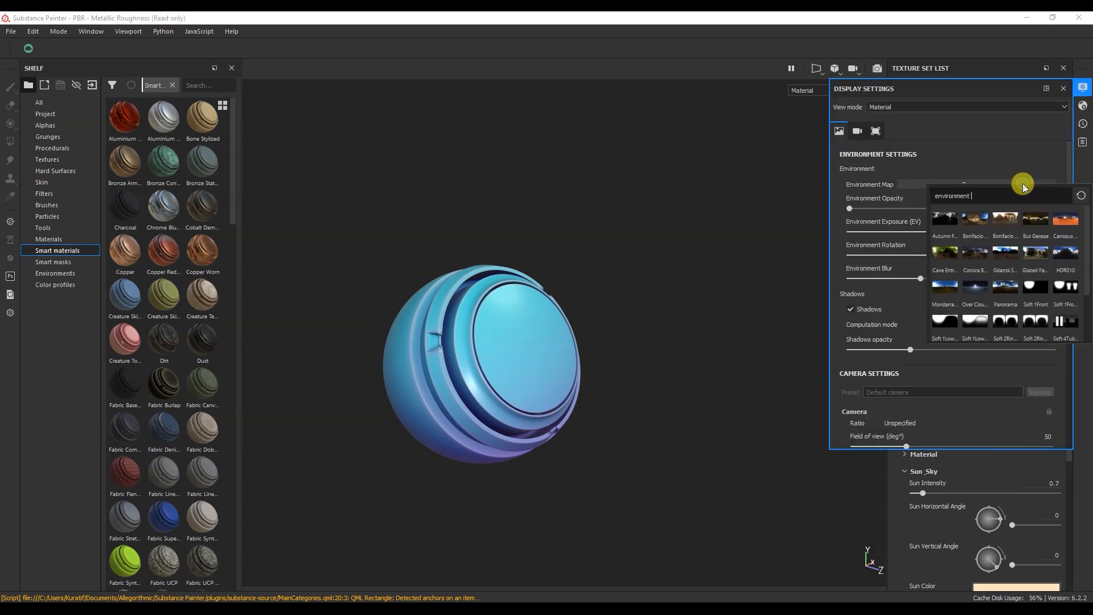
click(1058, 218)
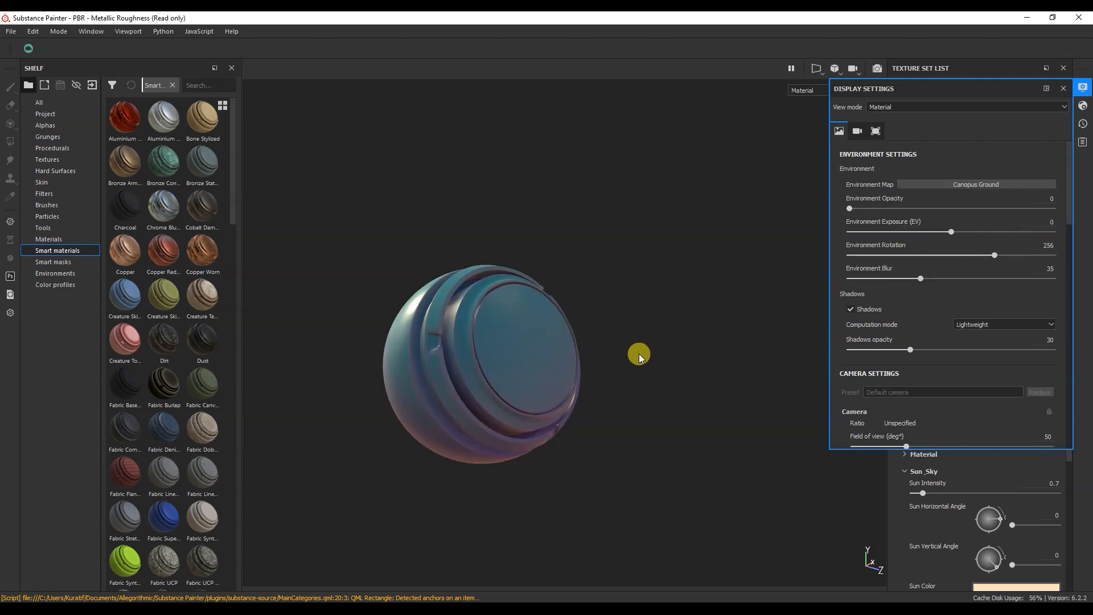
drag(952, 232, 967, 233)
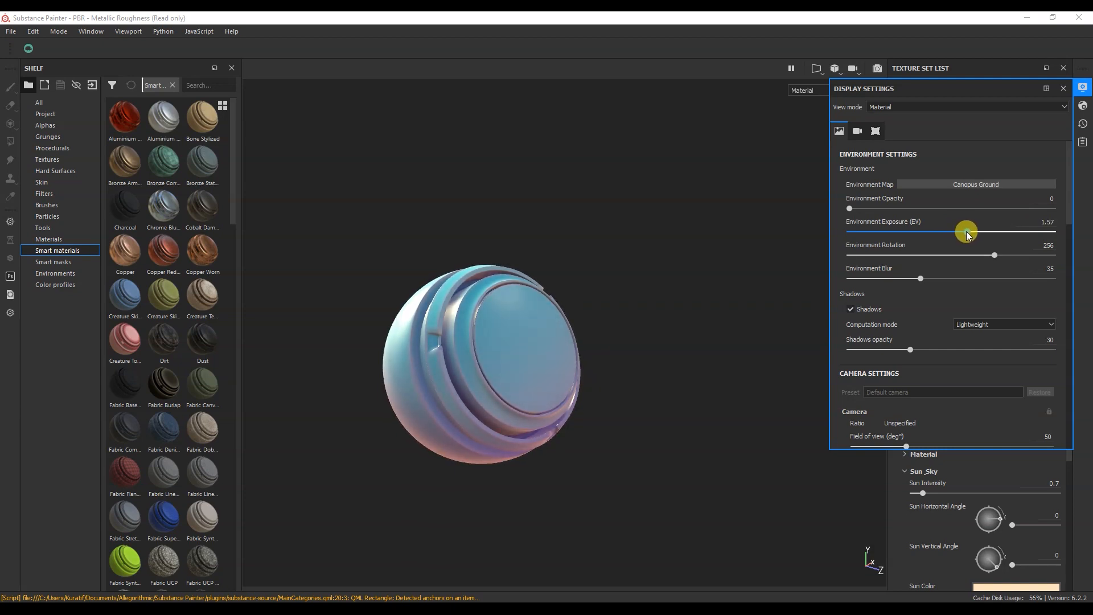
drag(967, 234, 965, 234)
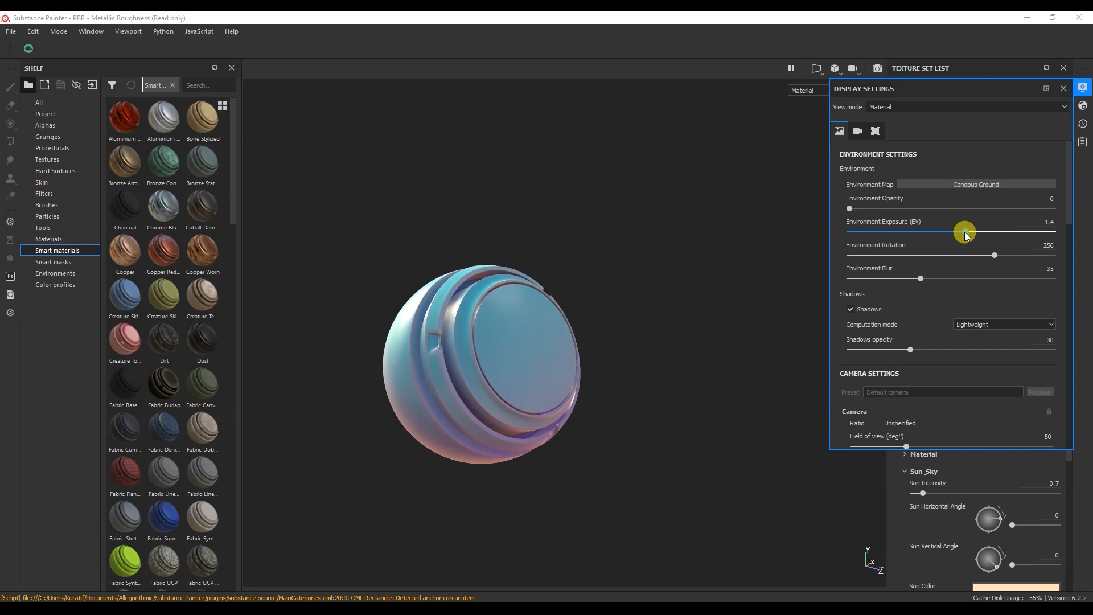
Rotate the environment lighting to 263 and check the reflections on the sphere from a closer angle
shift+right_drag(638, 310, 630, 310)
alt+drag(630, 313, 607, 339)
shift+right_drag(593, 324, 606, 339)
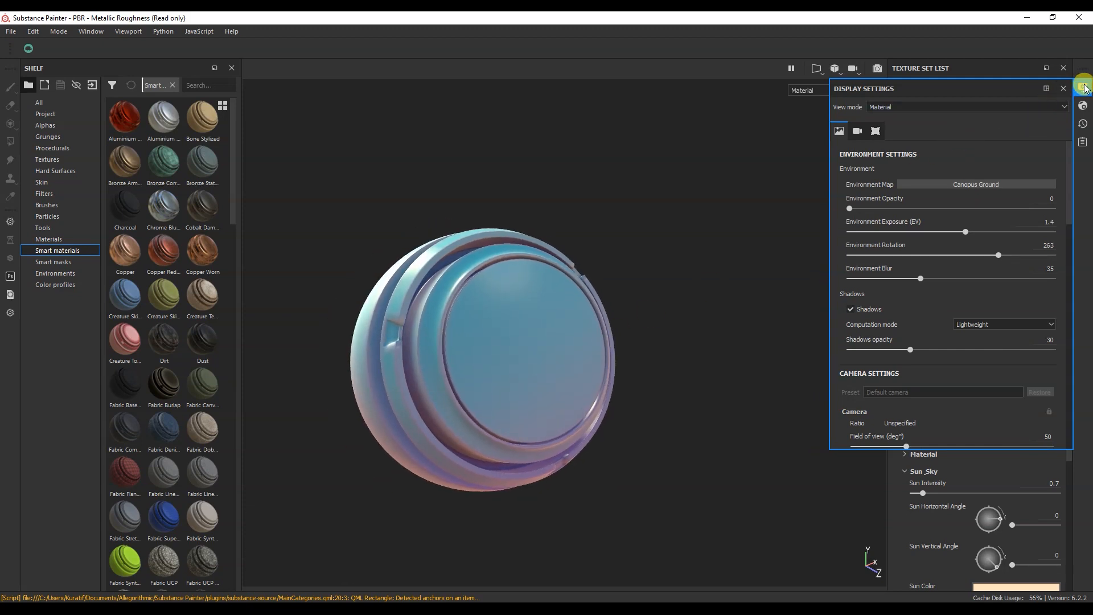
click(1084, 87)
Add a folder named Stylized Material above the light layer
click(991, 211)
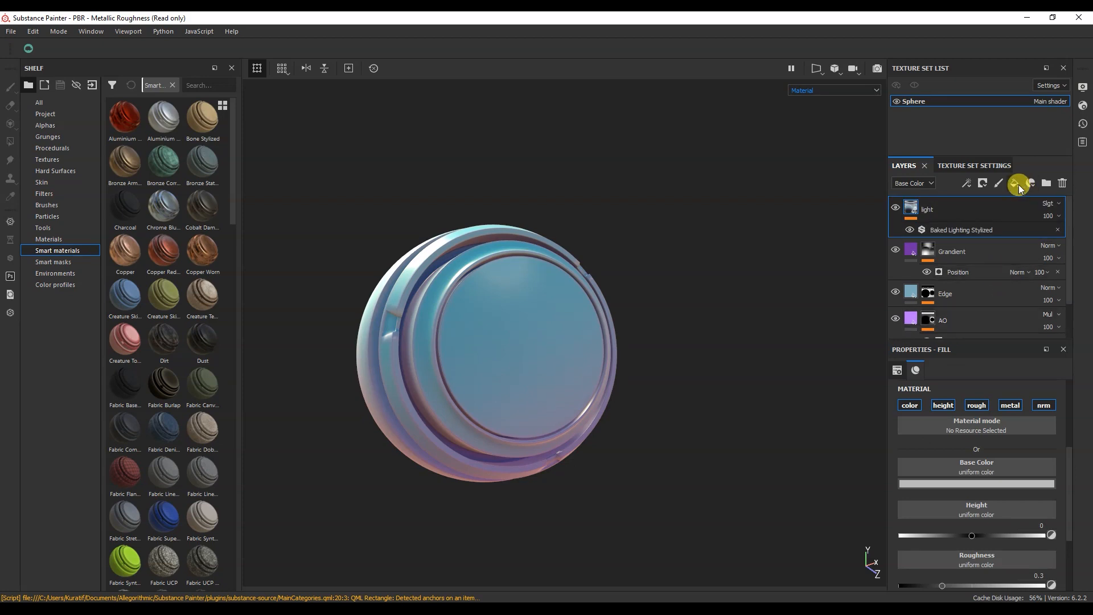
click(1044, 185)
double_click(945, 209)
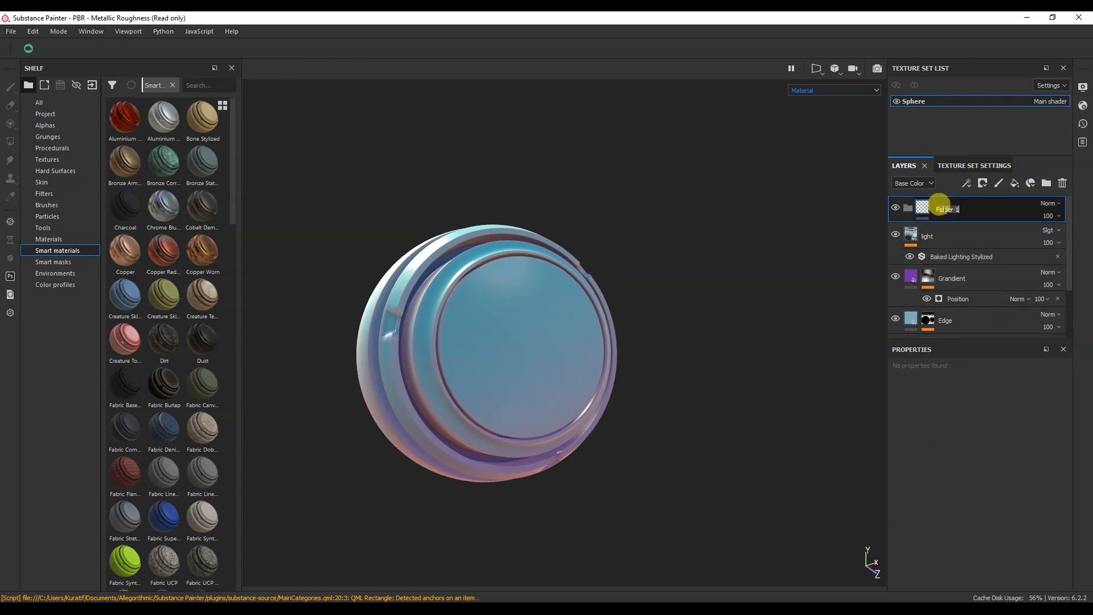
text(Stylized Mt)
key(BackSpace)
text(aterial)
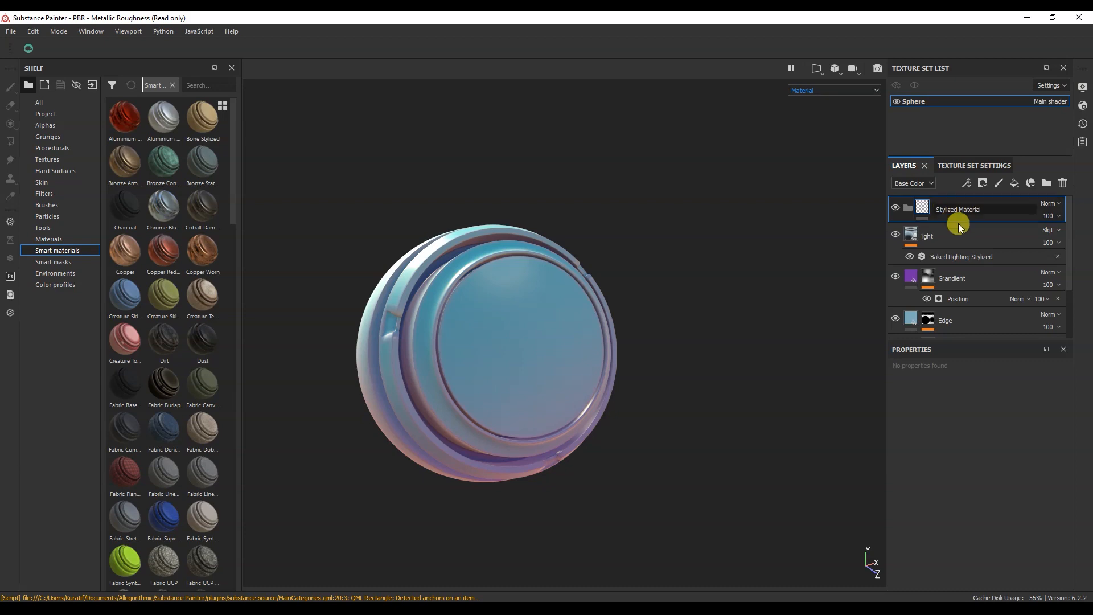
Move all layers from light down to Base into the Stylized Material folder and collapse it
click(962, 230)
shift+click(973, 312)
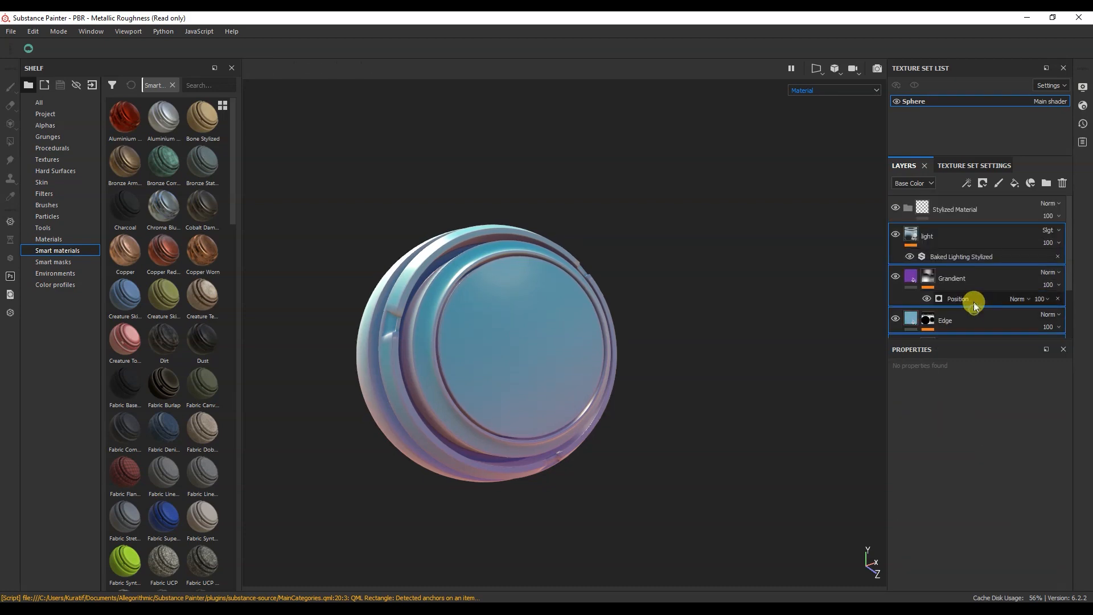
drag(996, 233, 910, 209)
click(909, 207)
Create a smart material from the Stylized Material folder and preview its thumbnail in the shelf
click(1006, 212)
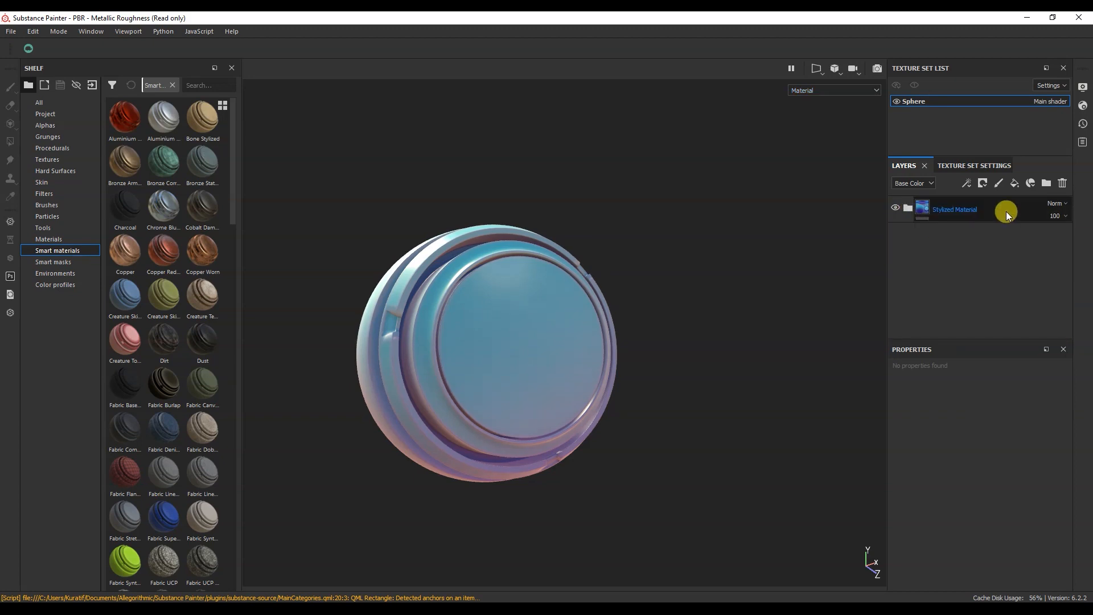
right_click(1006, 211)
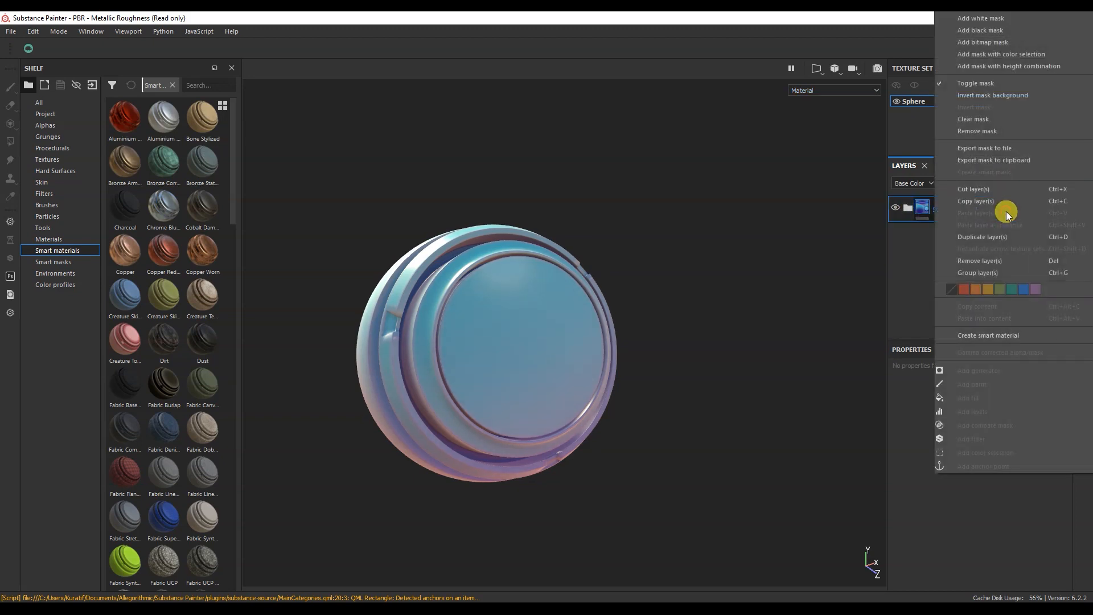
click(999, 333)
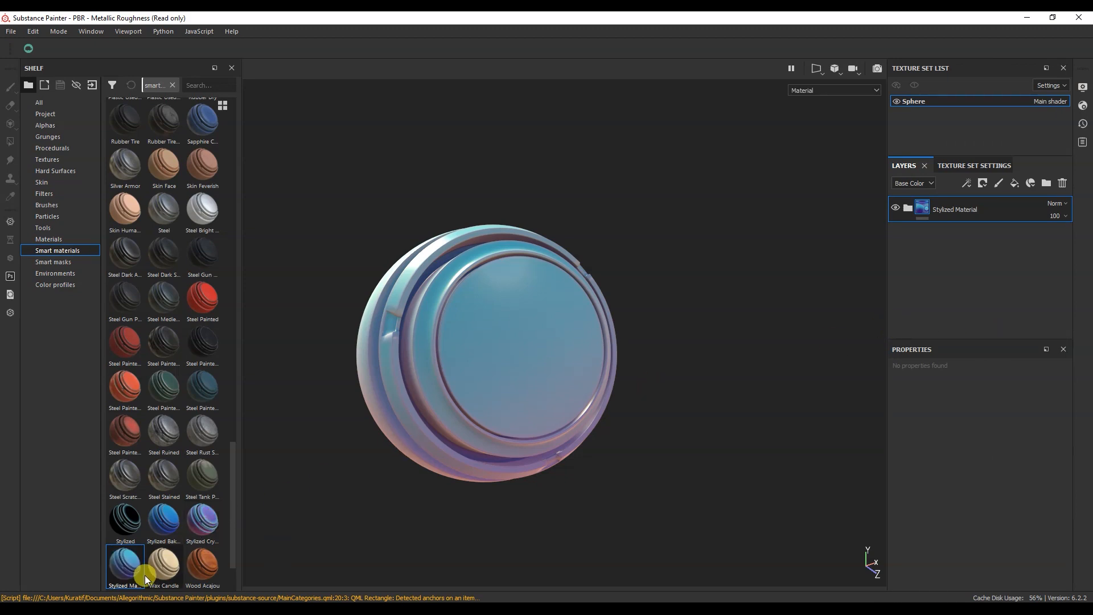
mouse_move(137, 577)
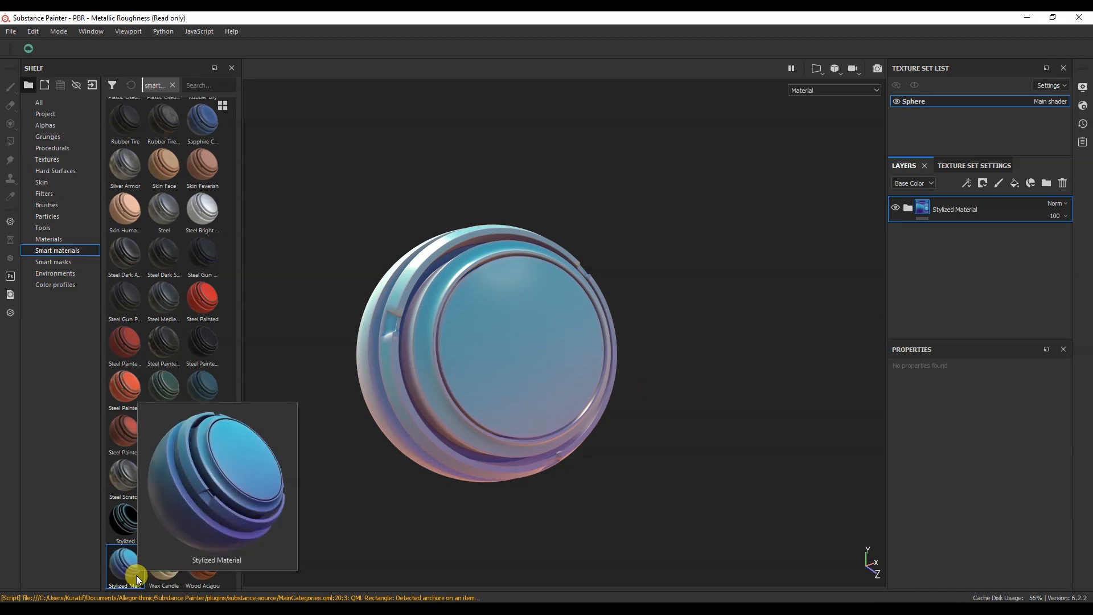